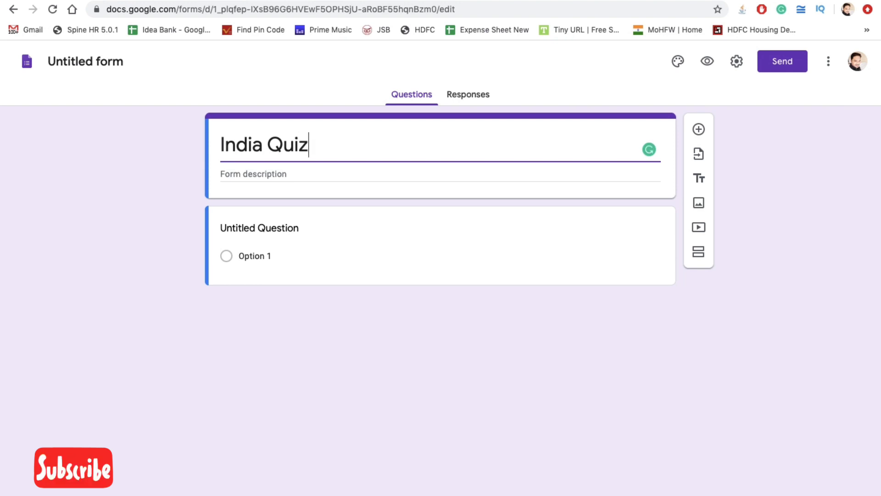
Step: Enter "All about India" as the form description and name the form file India Quiz
left_click(231, 176)
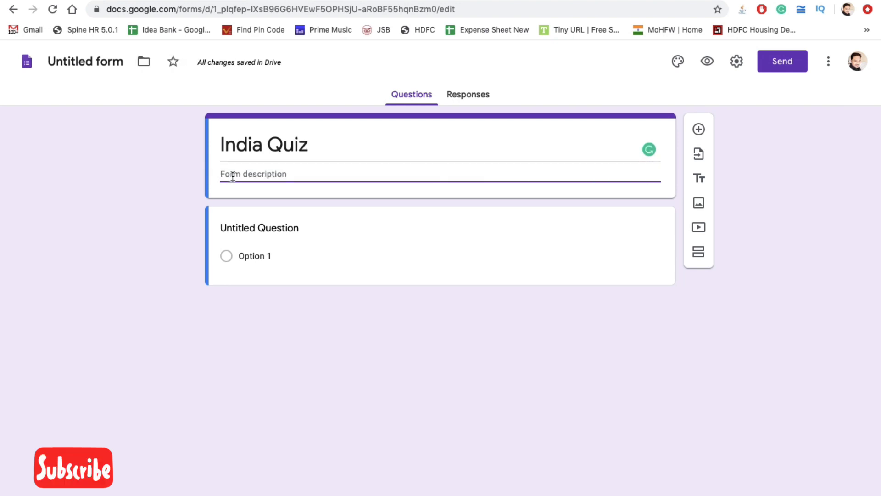
type("ALl about india")
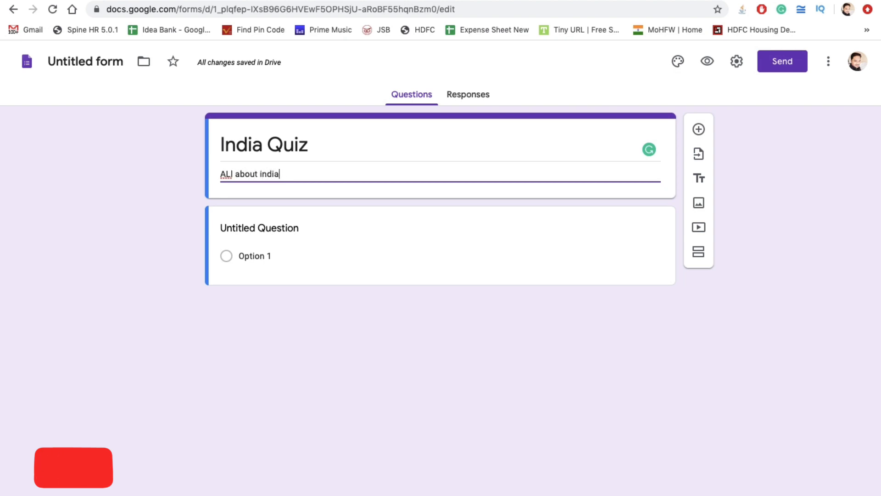
key("BackSpace")
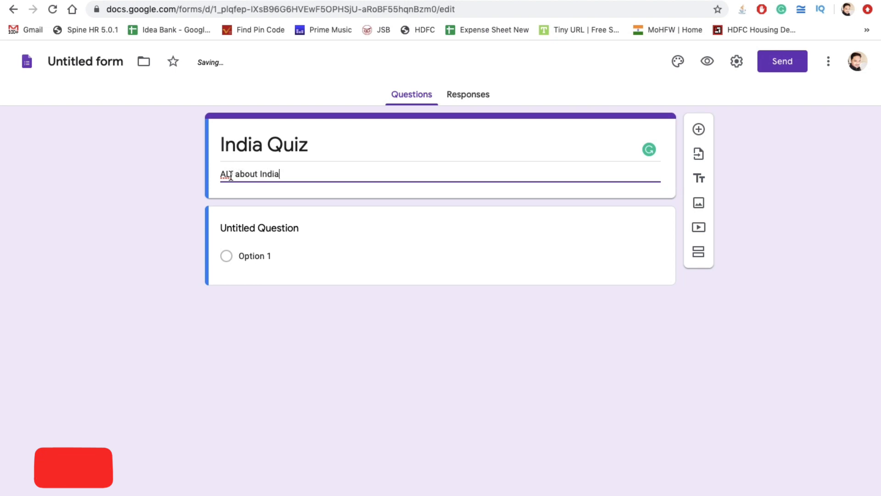
key("BackSpace")
type("l")
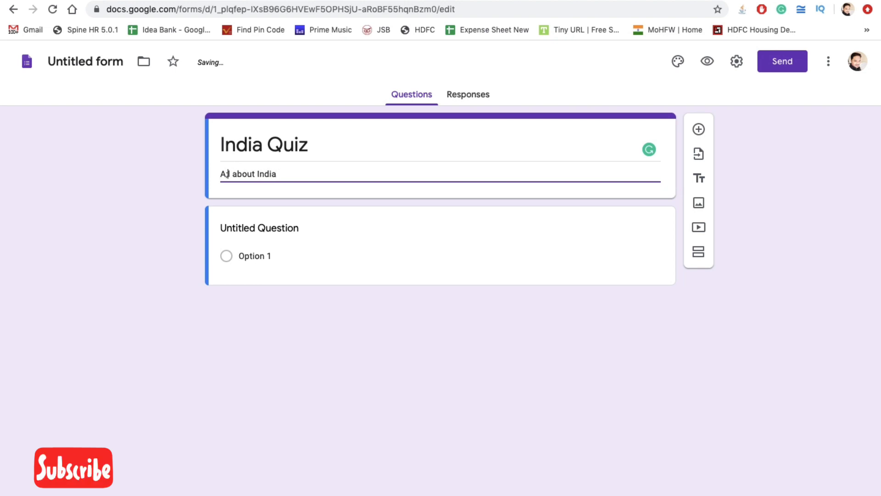
key("BackSpace")
type("l")
left_click(175, 177)
left_click(101, 65)
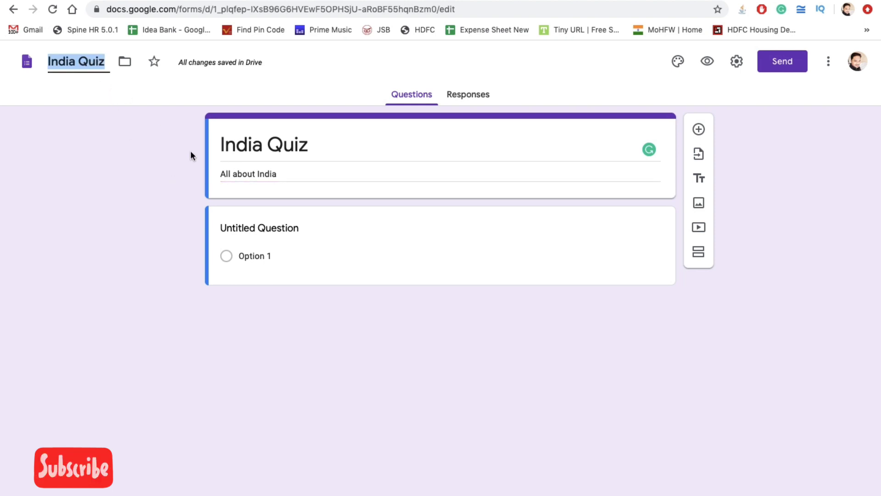
Step: Set the first question's text to "What is India's National Animal"
left_click(256, 228)
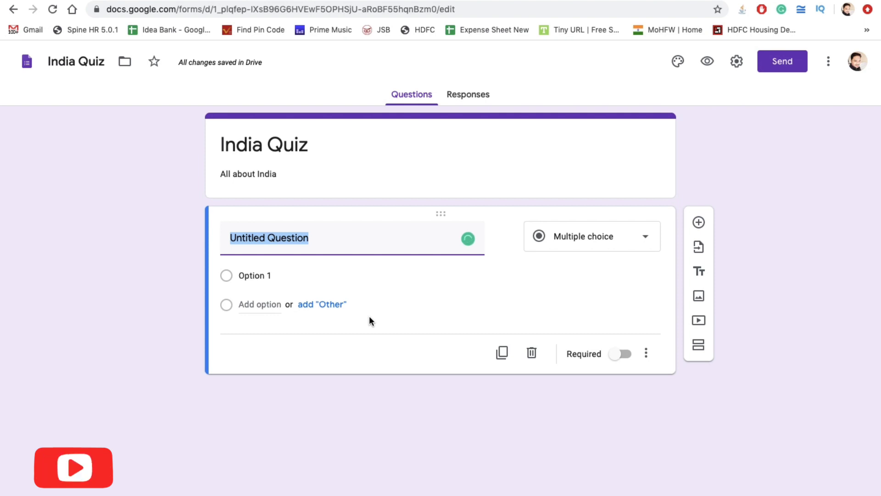
type("What is ")
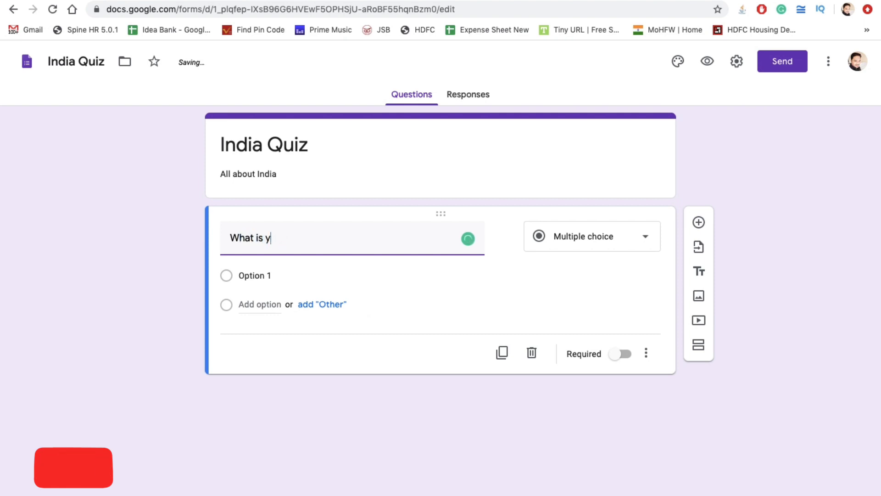
type("India's National Animal")
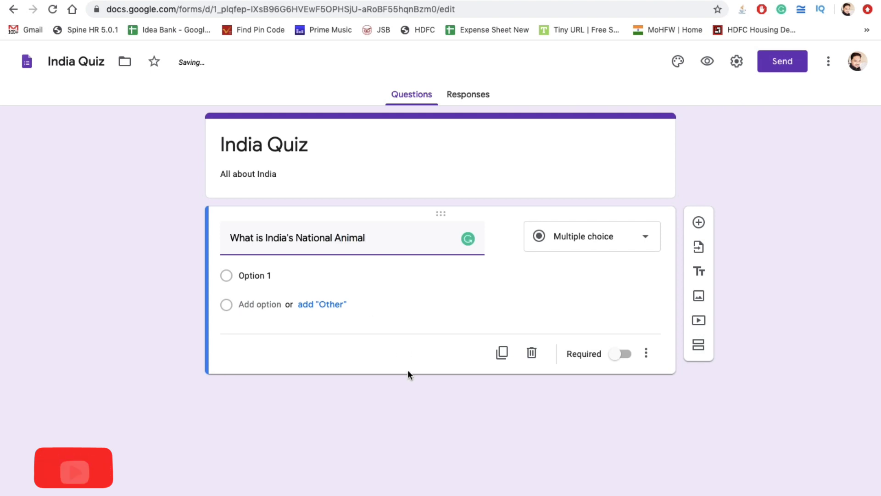
Step: Give the National Animal question the options Elephant, Tiger, Lion and Zebra, and make it required
left_click(256, 275)
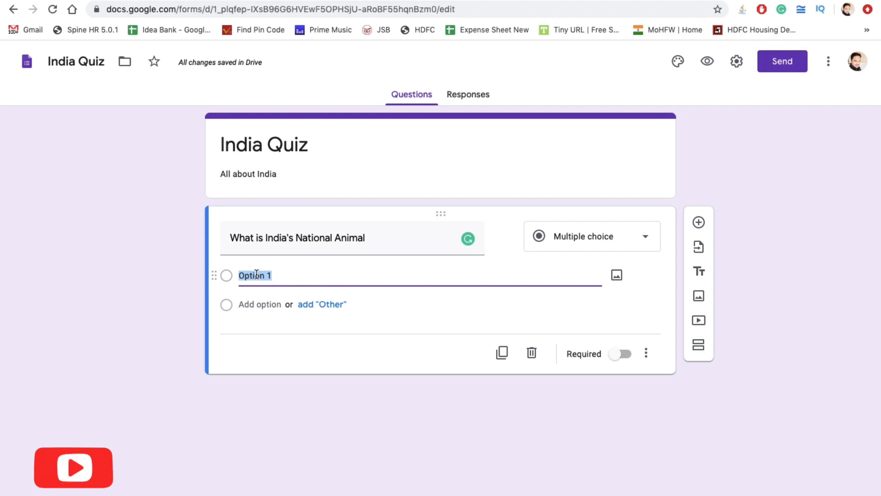
type("Elephant")
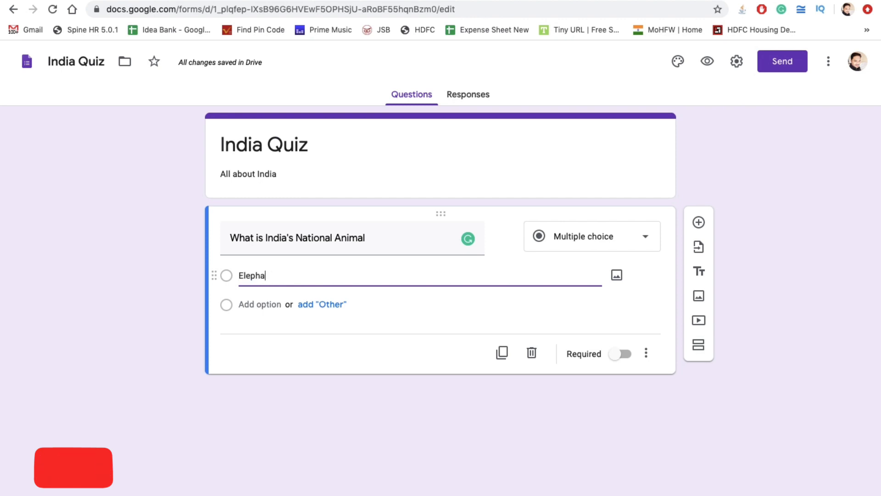
left_click(253, 305)
type("Tiger")
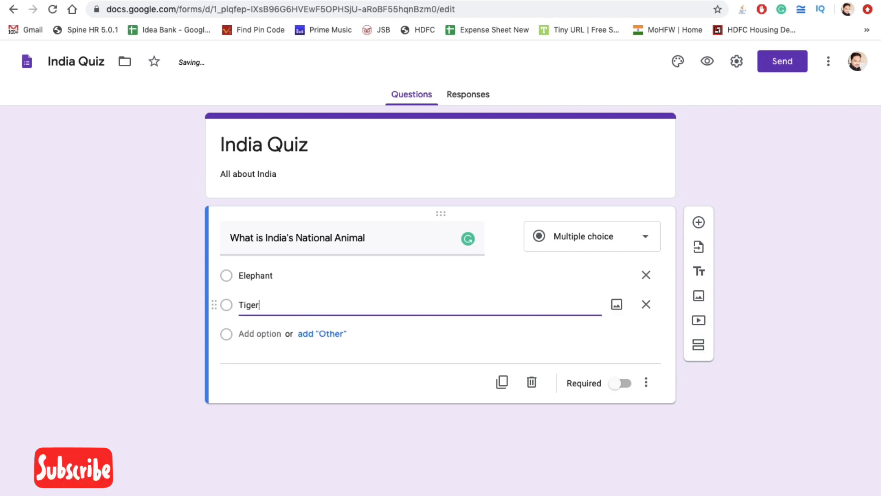
left_click(253, 328)
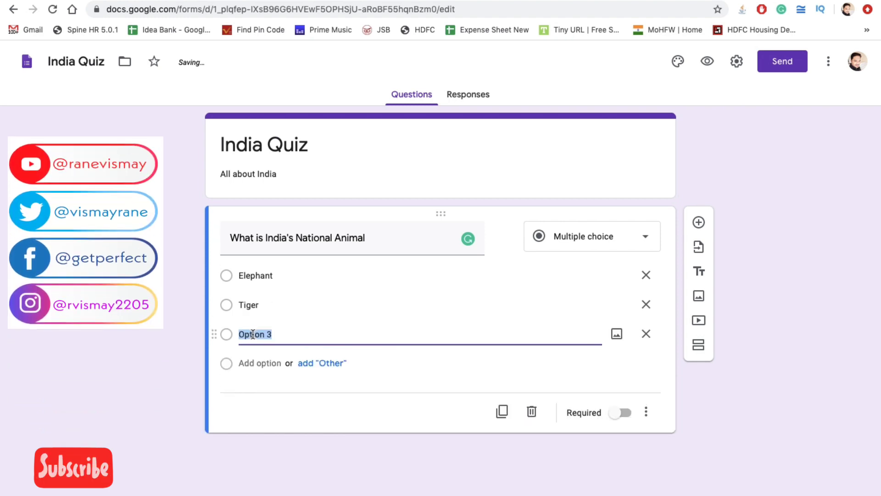
type("Lion")
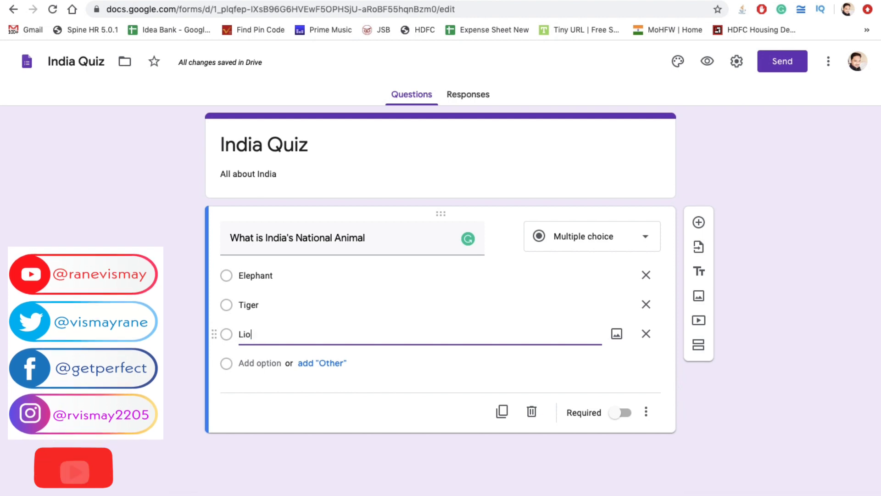
left_click(248, 365)
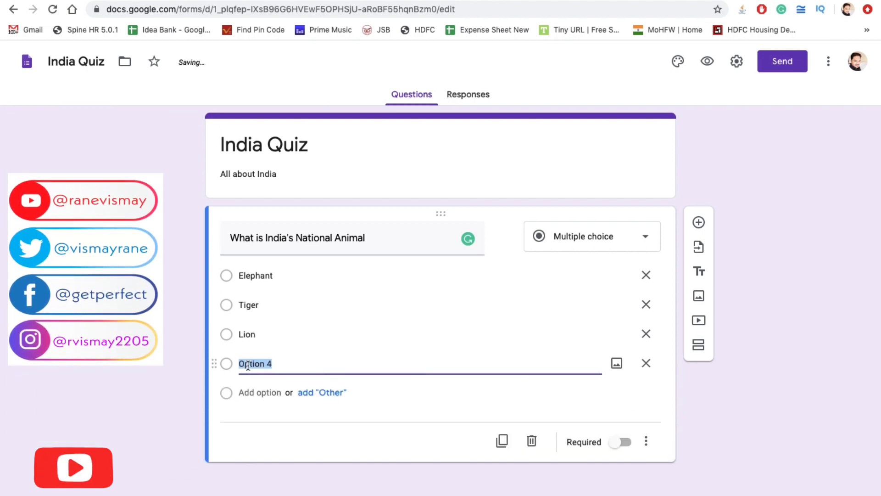
type("Zebra")
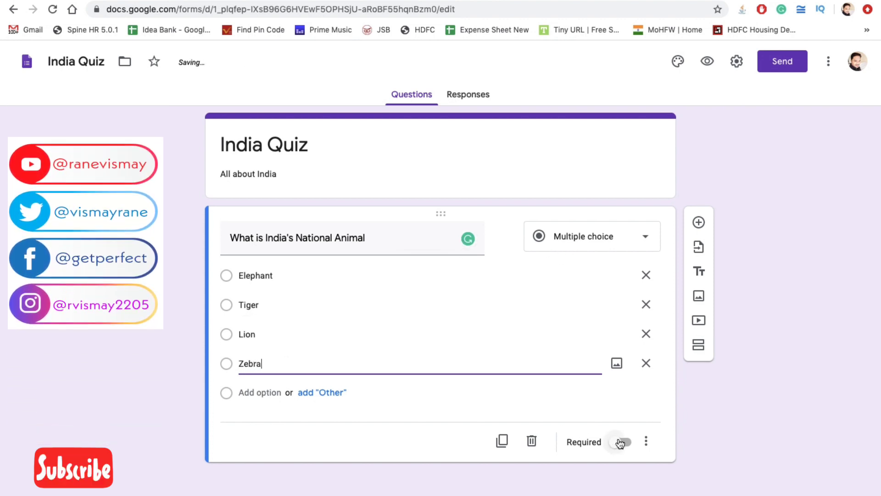
left_click(625, 443)
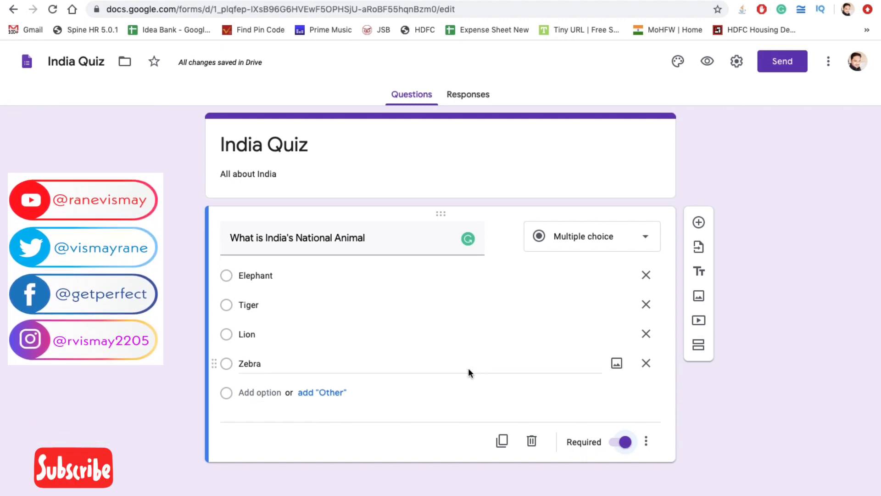
Step: Switch the National Animal question's type to Checkboxes and return it to Multiple choice
left_click(583, 245)
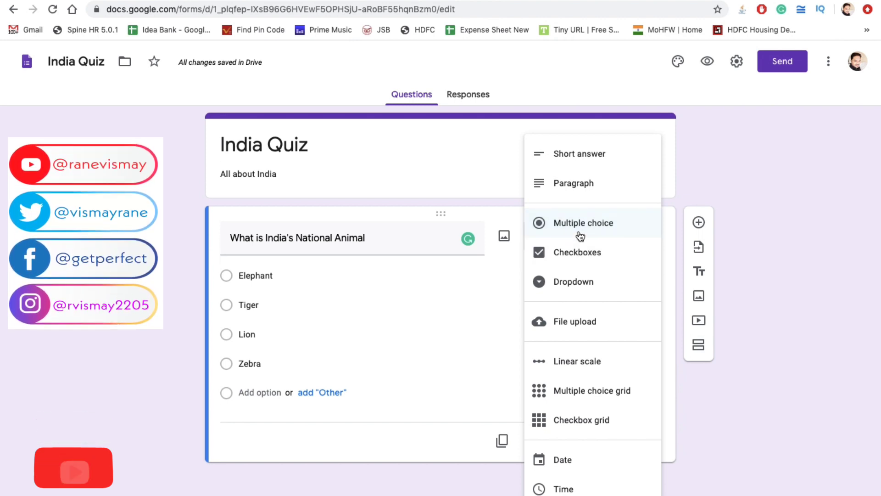
left_click(579, 263)
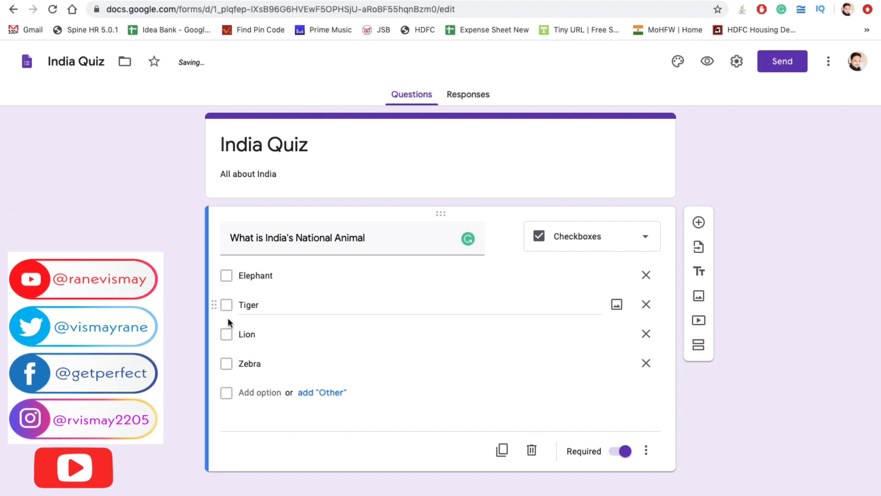
left_click(576, 245)
left_click(585, 206)
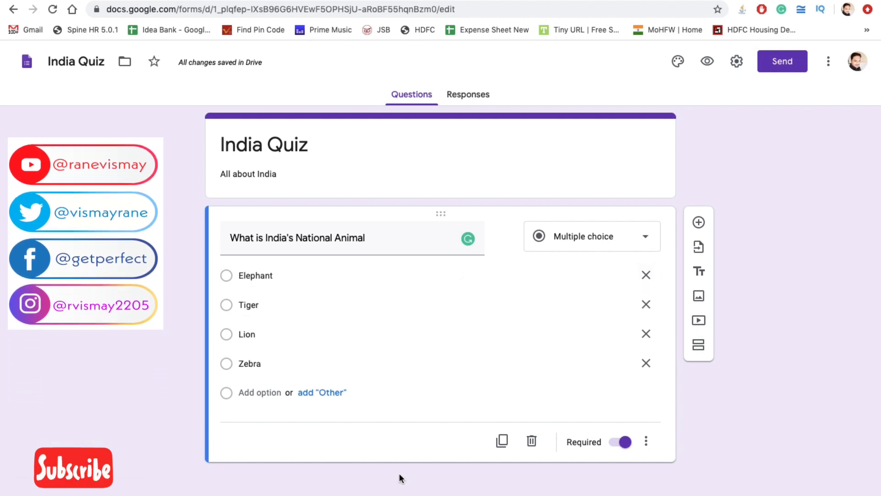
Step: Duplicate the National Animal question and change the copy's text to "What is India's National Bird"
left_click(504, 442)
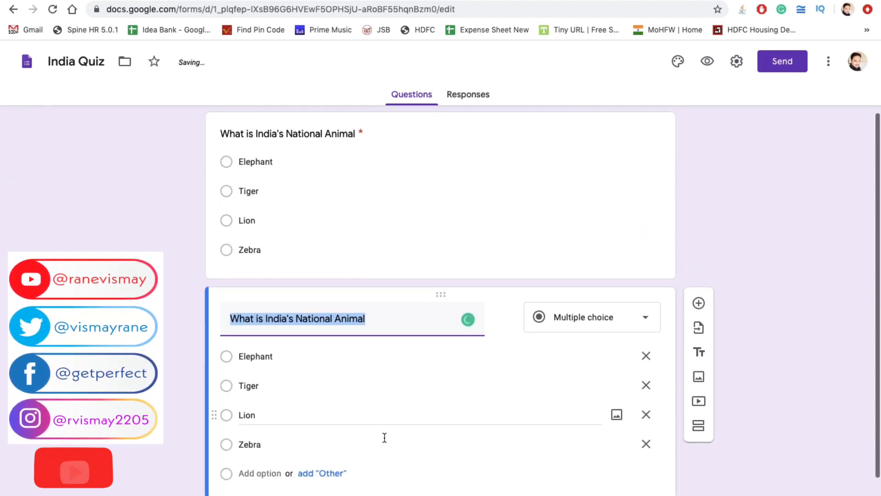
double_click(344, 262)
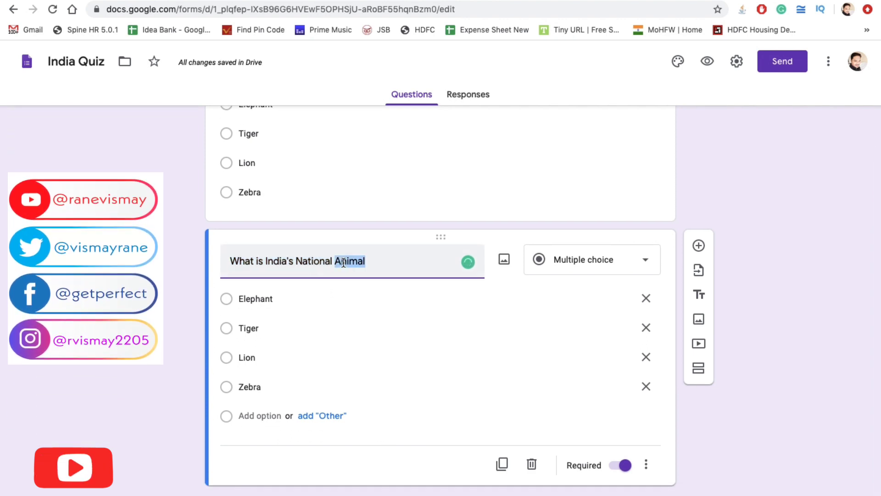
type("Bird")
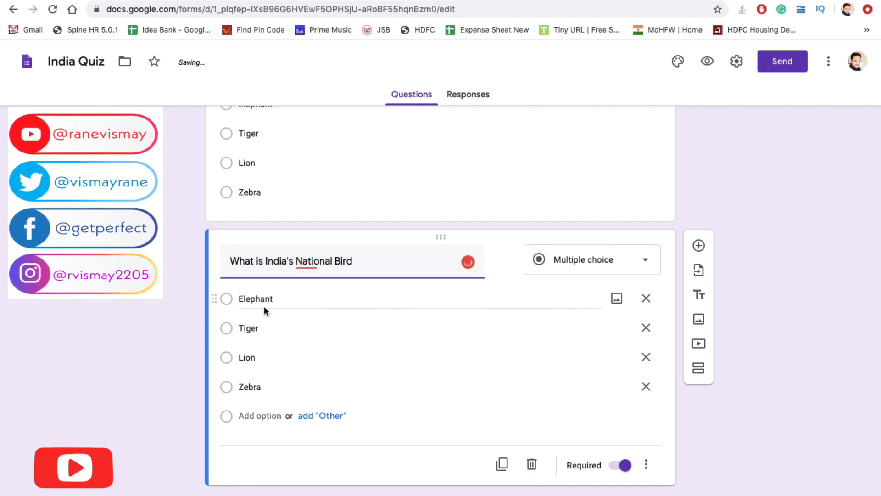
Step: Replace the National Bird question's four options with Pigeon, Crow, Peacock and Sparrow
left_click(255, 300)
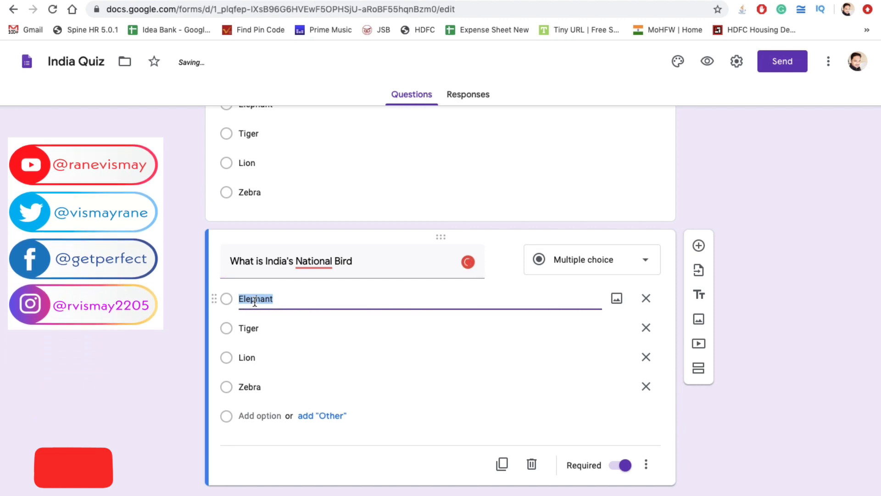
type("Pi")
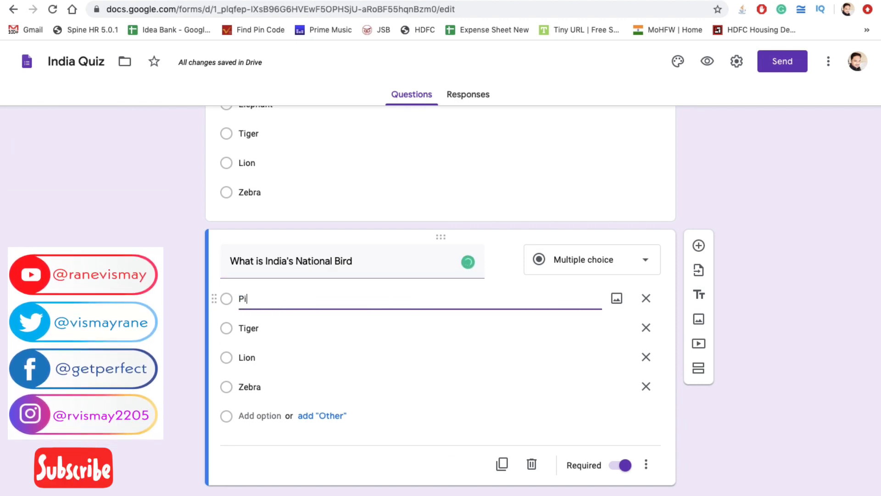
type("geon")
left_click(250, 330)
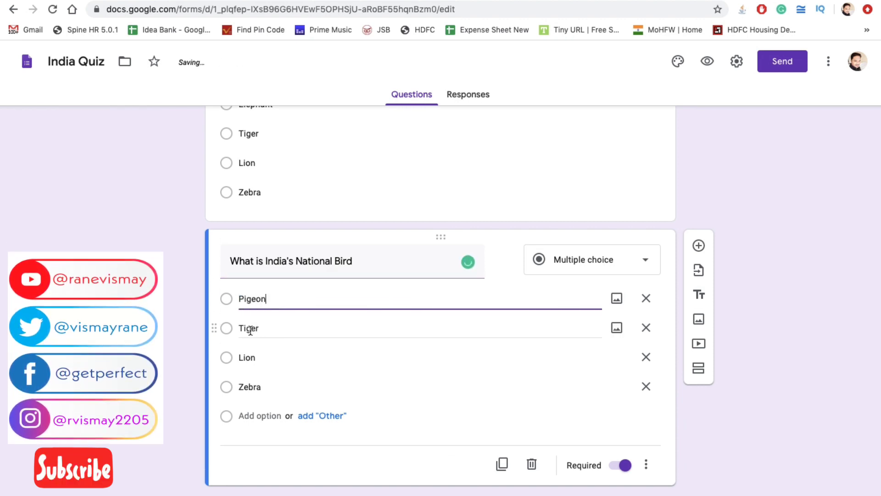
type("Crow")
left_click(245, 357)
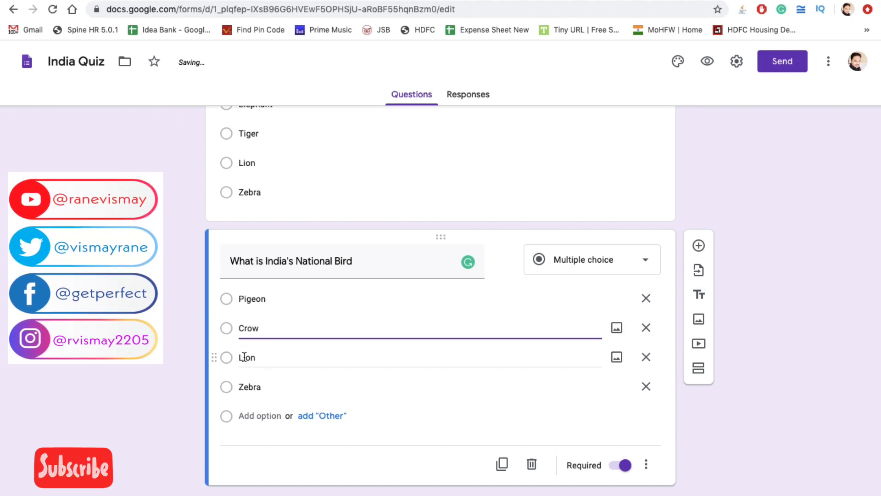
type("Peacock")
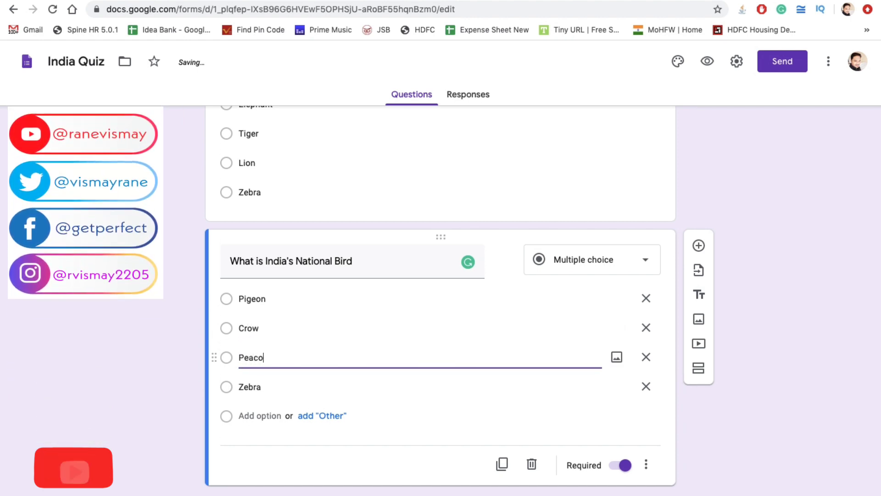
left_click(248, 388)
type("S")
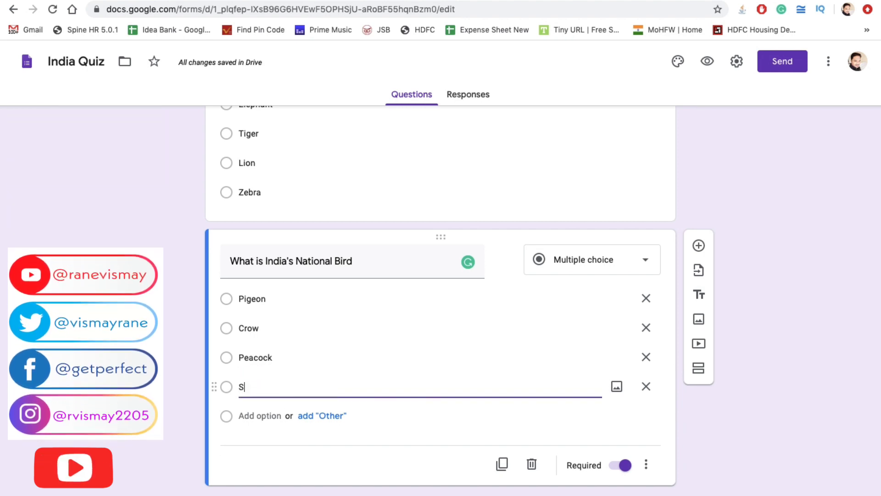
type("parrow")
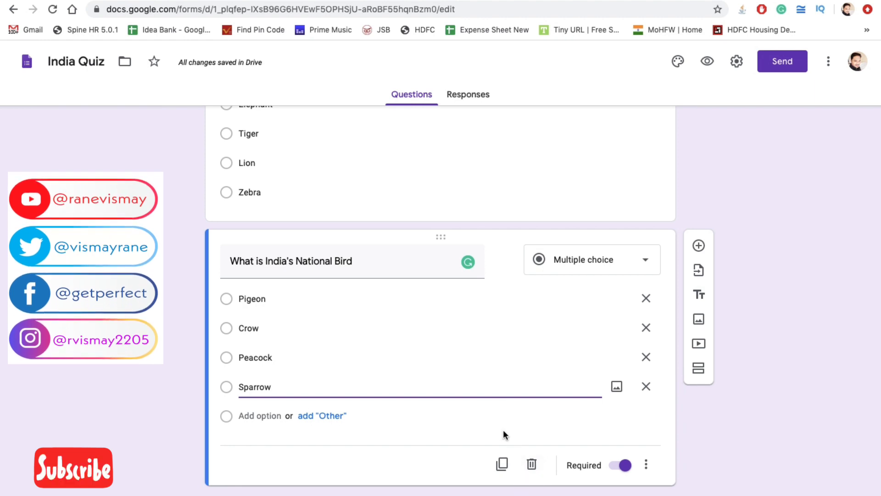
scroll(504, 434, "down", 1)
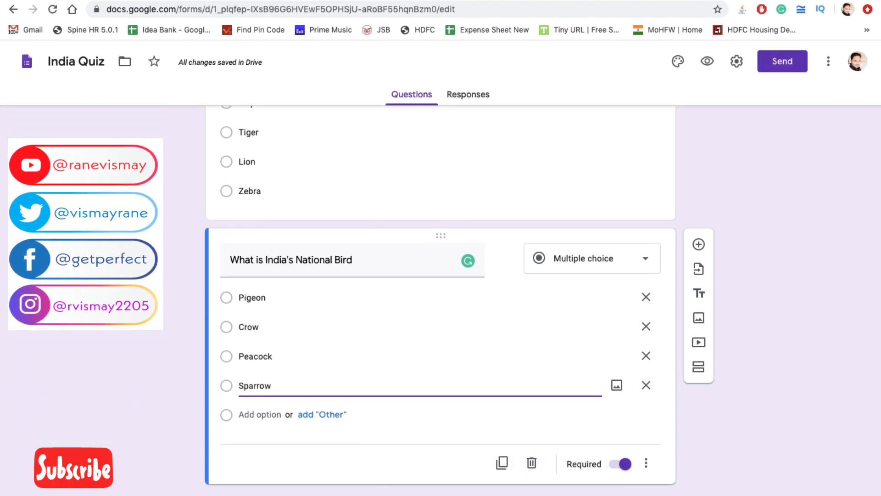
left_click(508, 492)
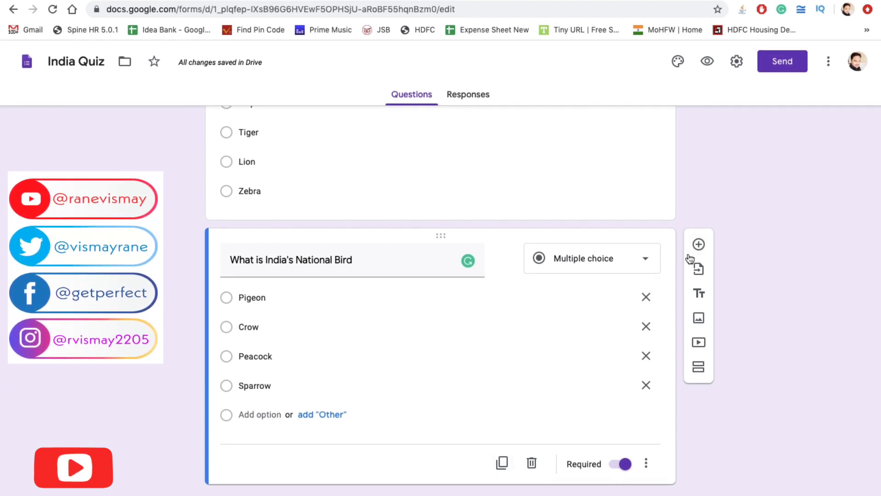
left_click(505, 462)
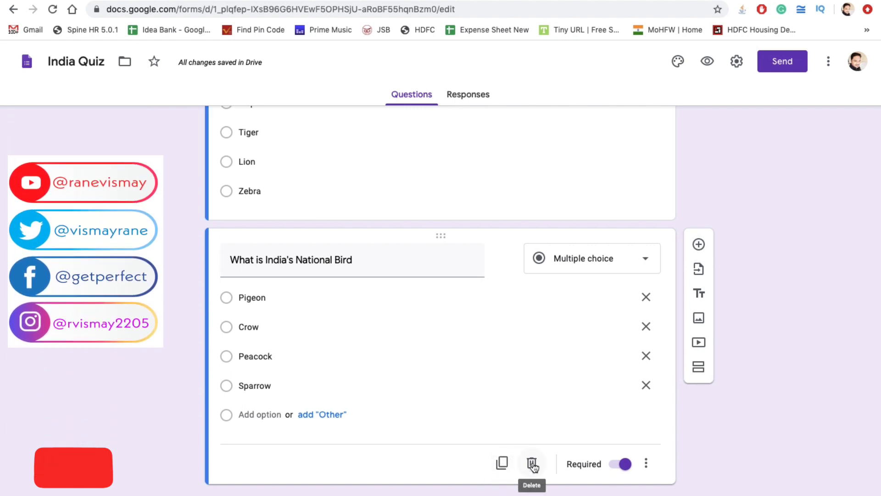
Step: Add a new question below the National Bird question with the text "Which year India got Independence"
left_click(698, 246)
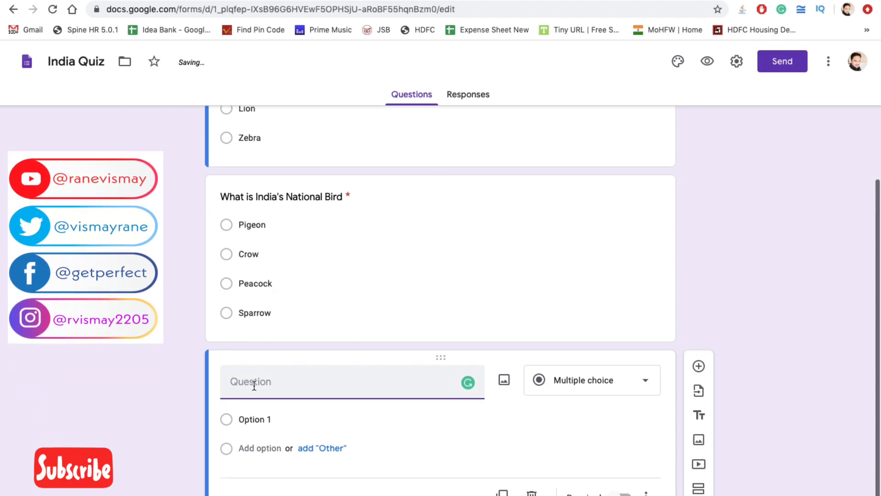
type("W")
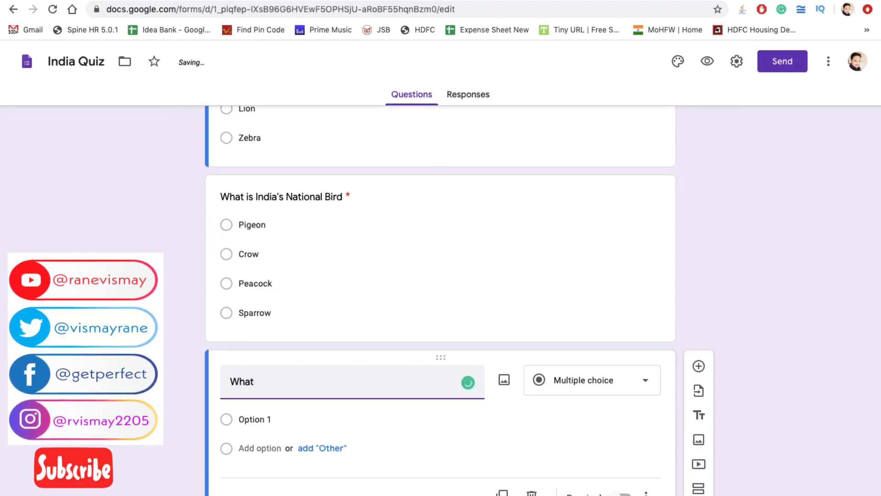
type("hat")
key("BackSpace")
key("BackSpace")
key("BackSpace")
key("BackSpace")
key("BackSpace")
type("Which")
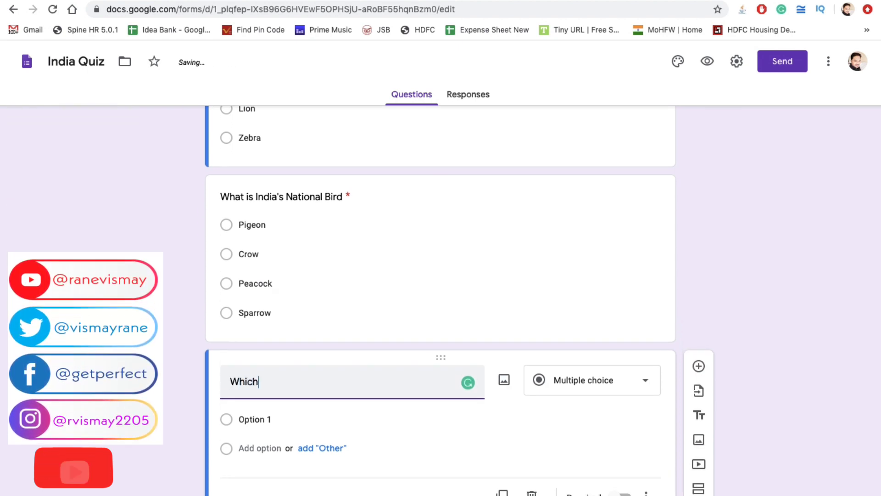
type(" year Ind")
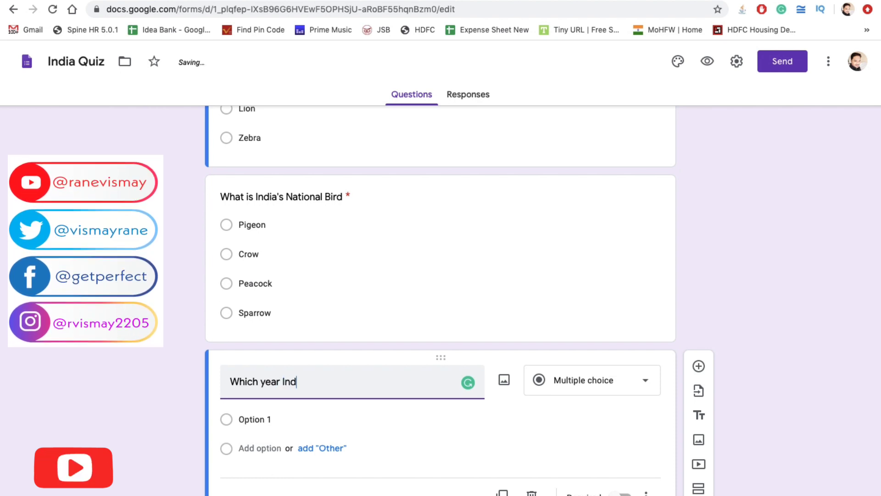
type("ia got I")
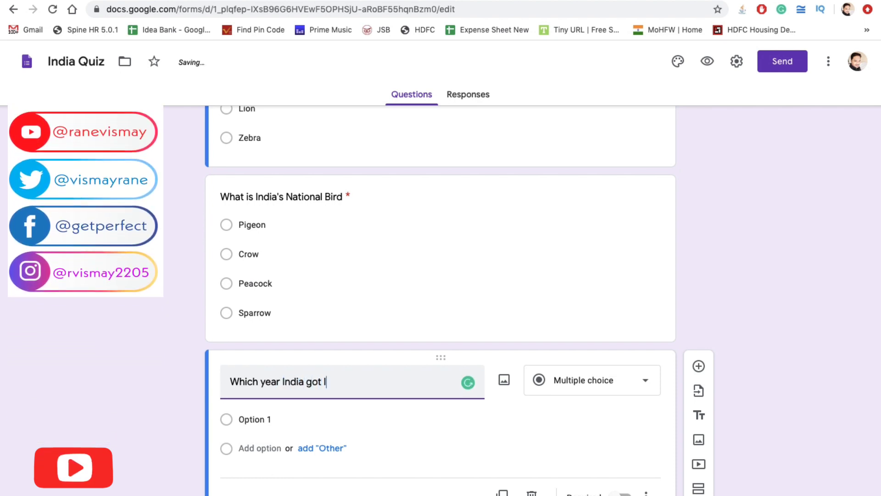
type("ndependan")
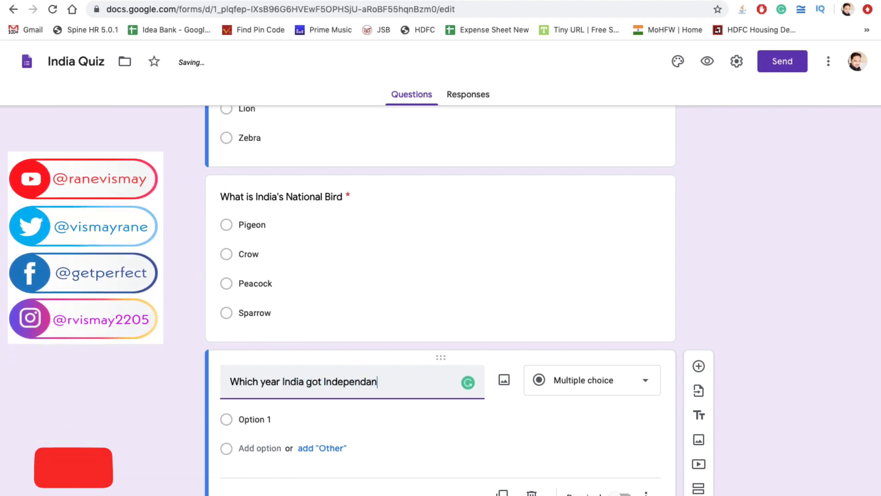
type("ce")
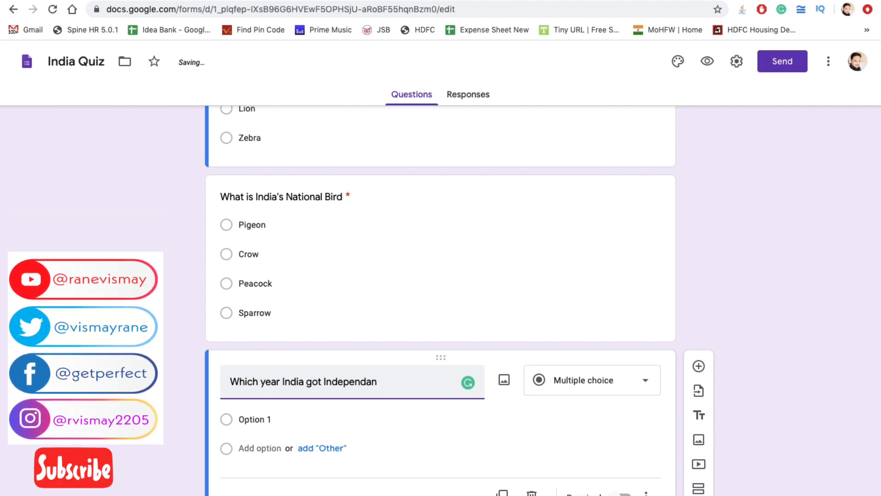
type("nce")
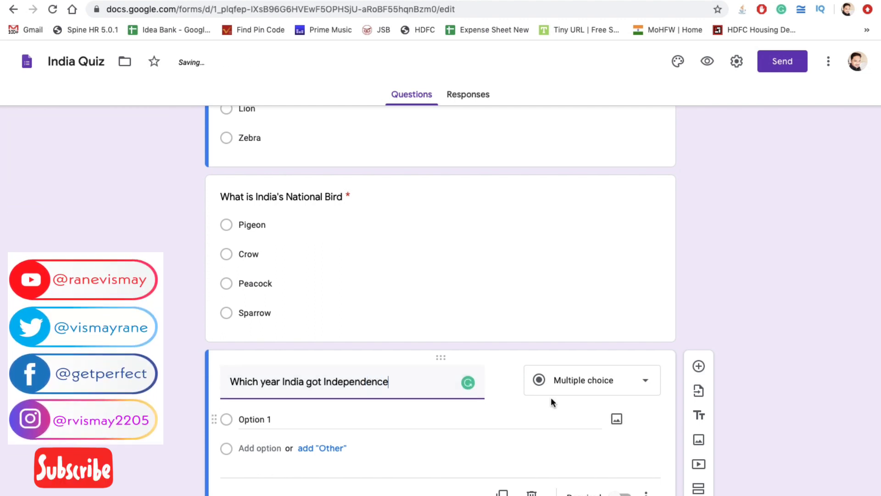
Step: Change the Independence question's type to Dropdown and enter 1960 and 1980 as its first two options
left_click(614, 385)
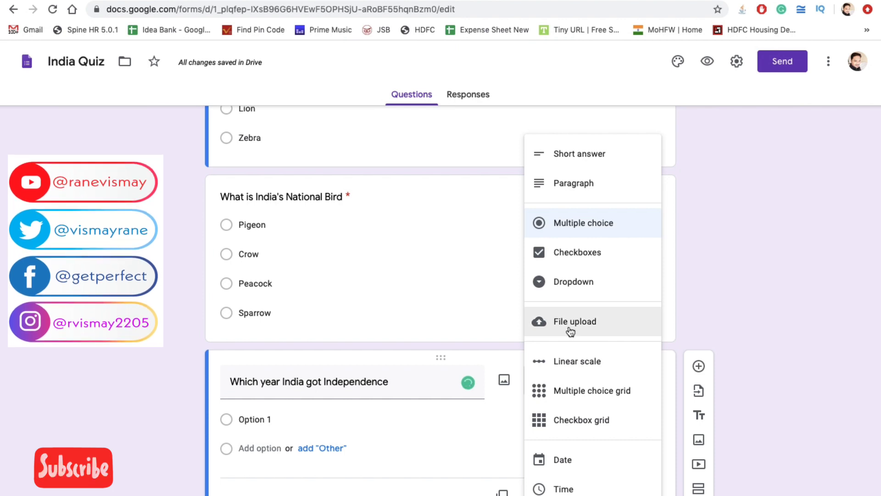
left_click(577, 290)
left_click(250, 419)
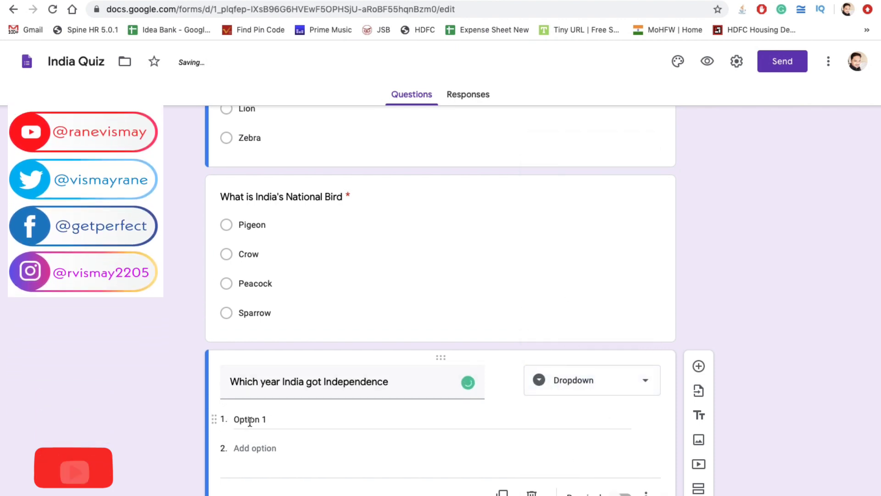
type("1960")
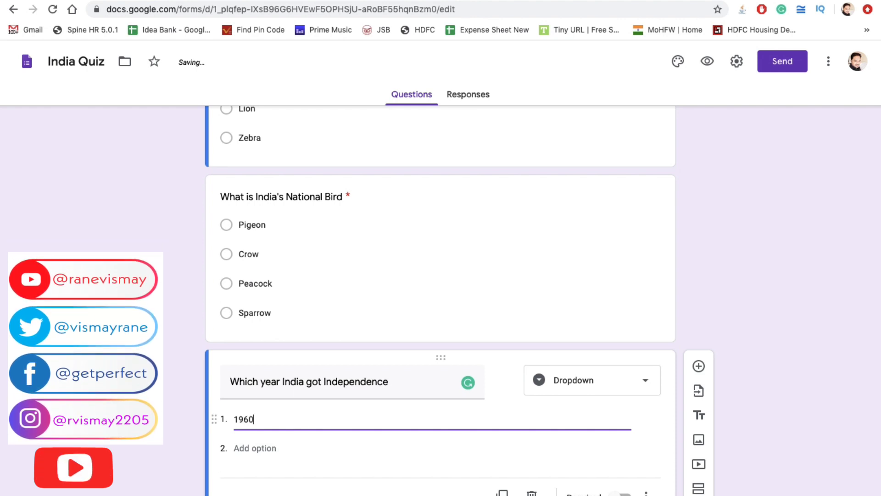
left_click(256, 448)
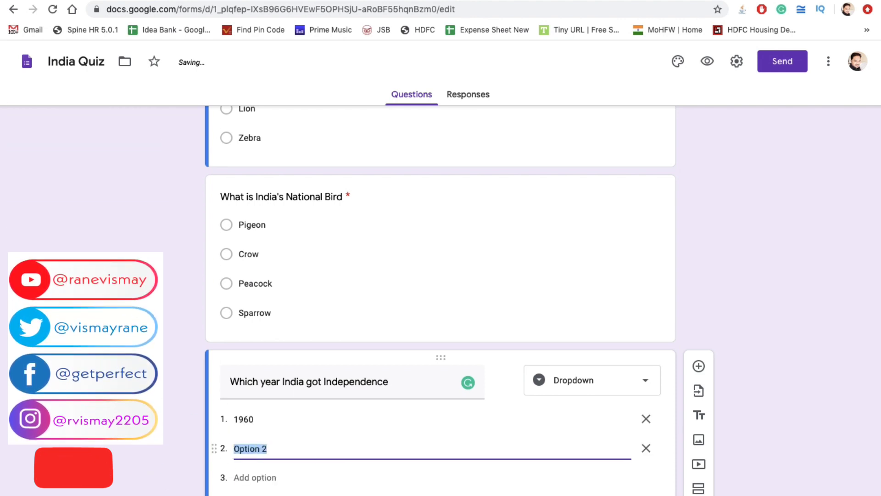
type("1980")
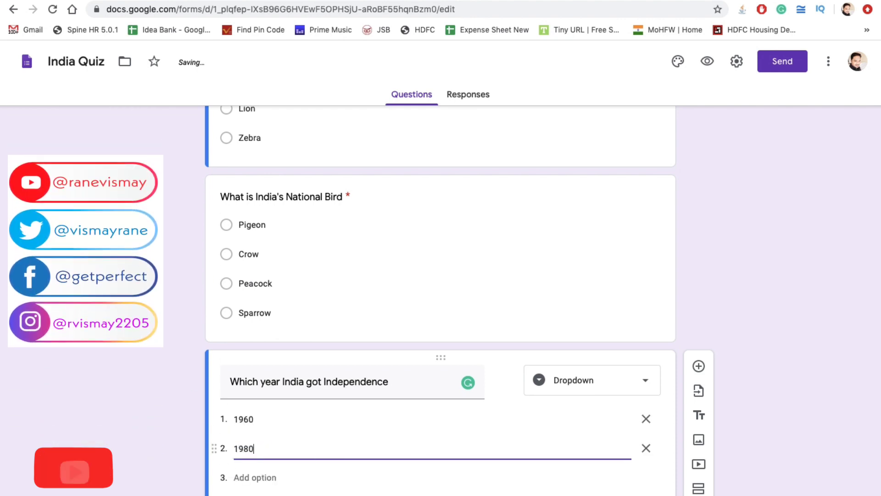
Step: Add 1940 and 1947 as the third and fourth options of the Independence question and make it required
left_click(250, 477)
type("1940")
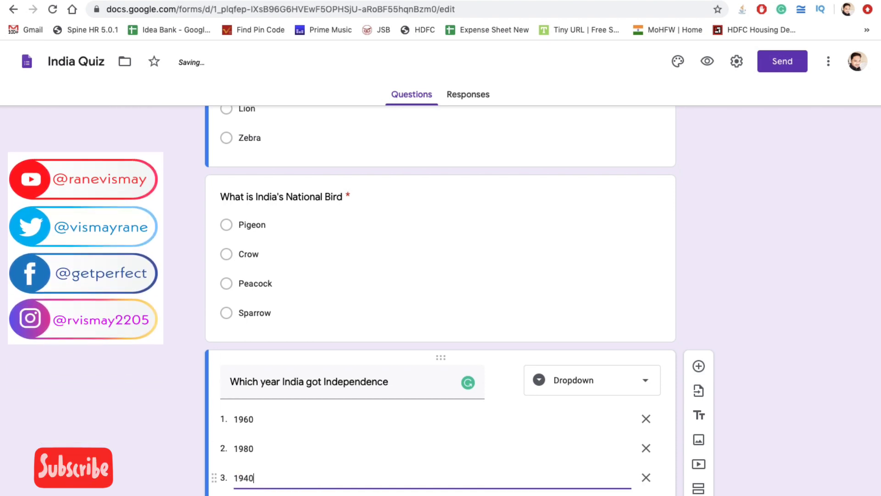
scroll(250, 459, "down", 1)
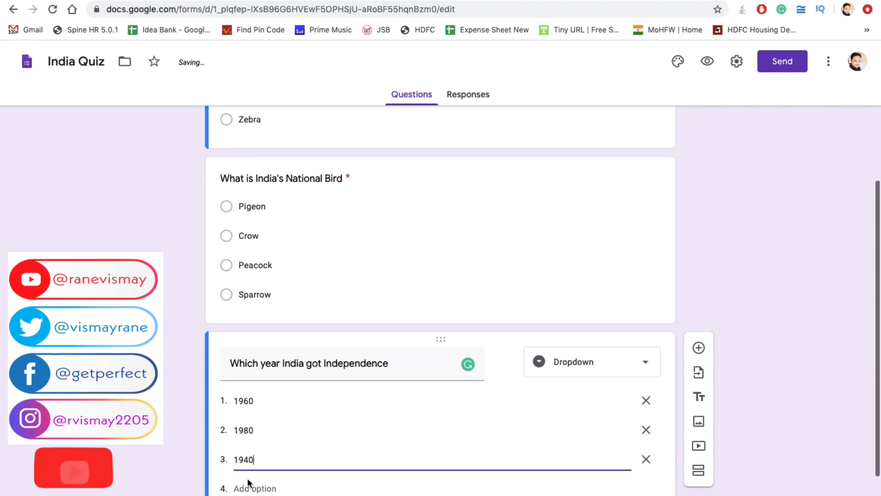
left_click(248, 483)
type("1947")
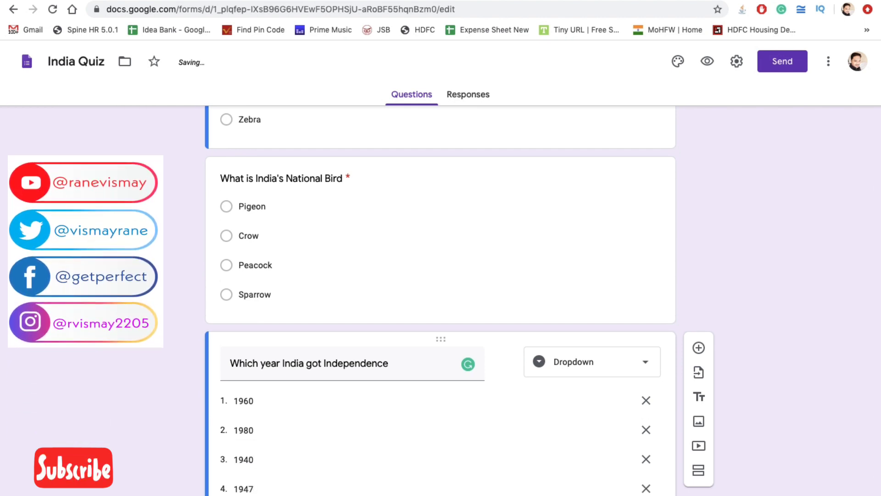
scroll(248, 483, "down", 3)
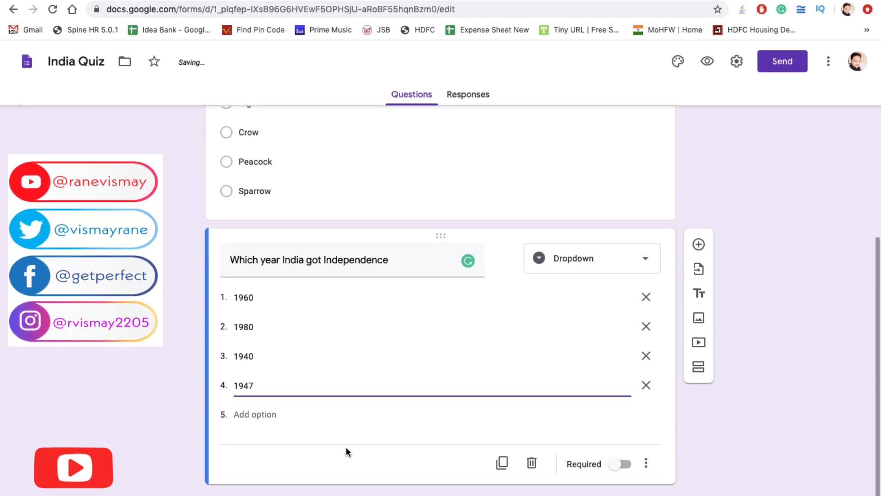
left_click(624, 464)
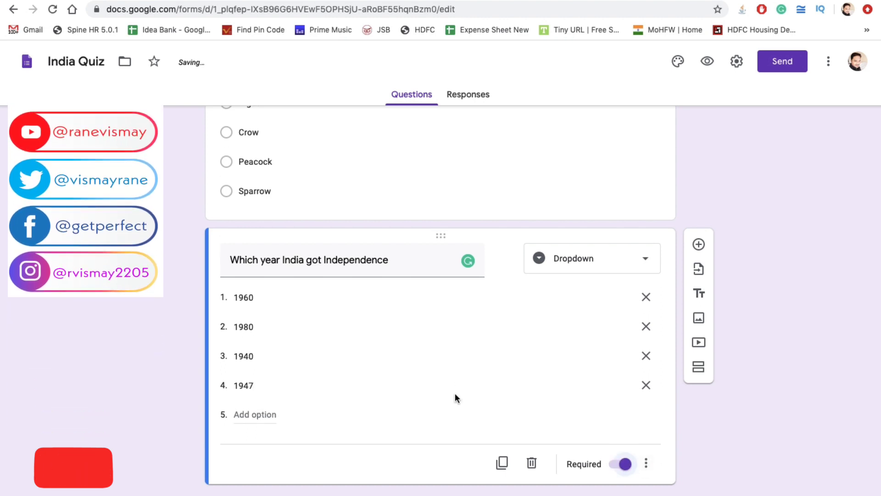
Step: Customize the form's theme with the multicoloured diamond-pattern header image from the Other category
scroll(433, 378, "up", 7)
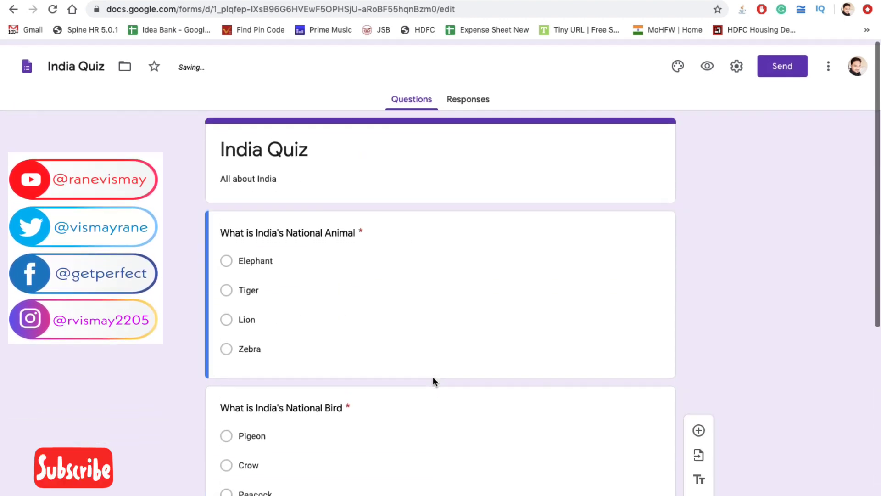
scroll(433, 379, "down", 7)
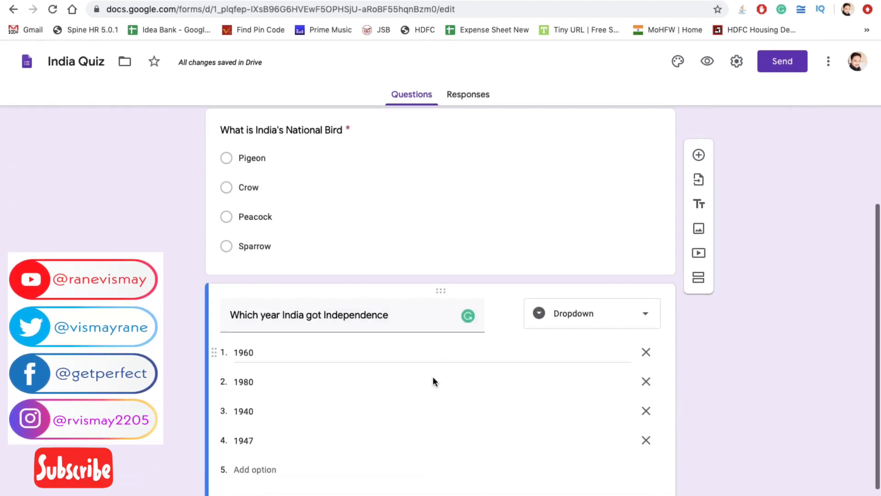
scroll(434, 380, "up", 7)
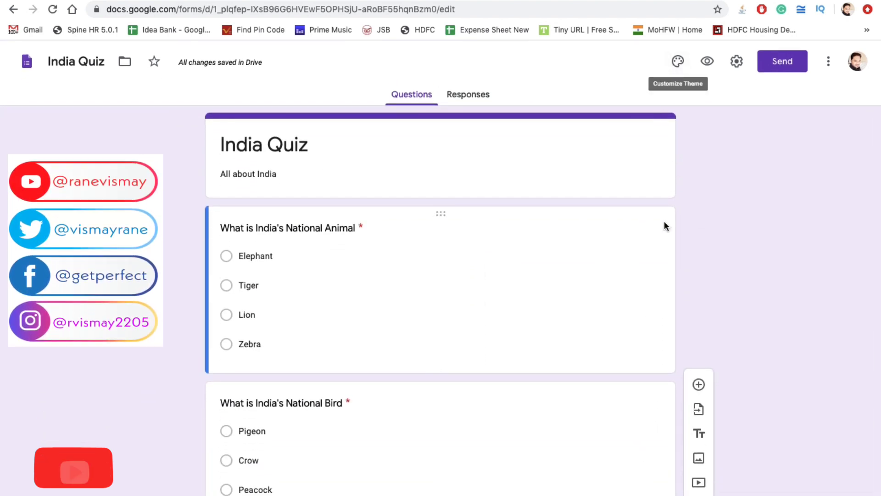
left_click(678, 62)
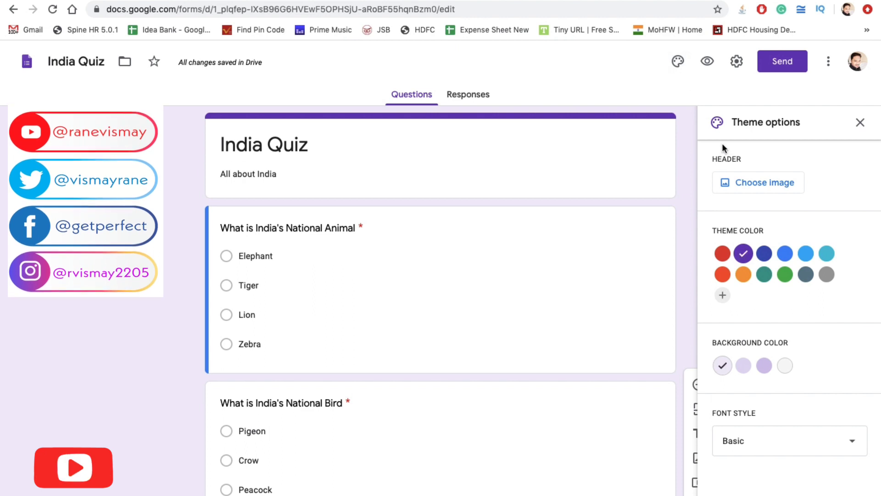
left_click(739, 184)
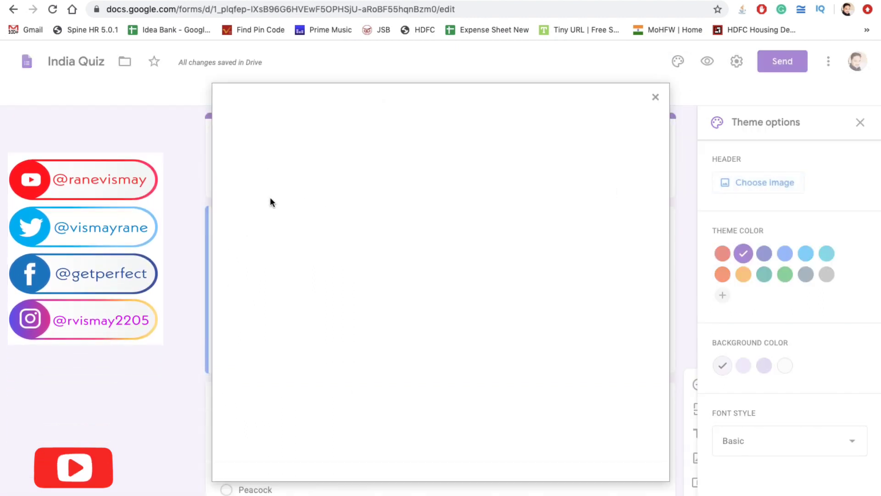
scroll(239, 292, "down", 2)
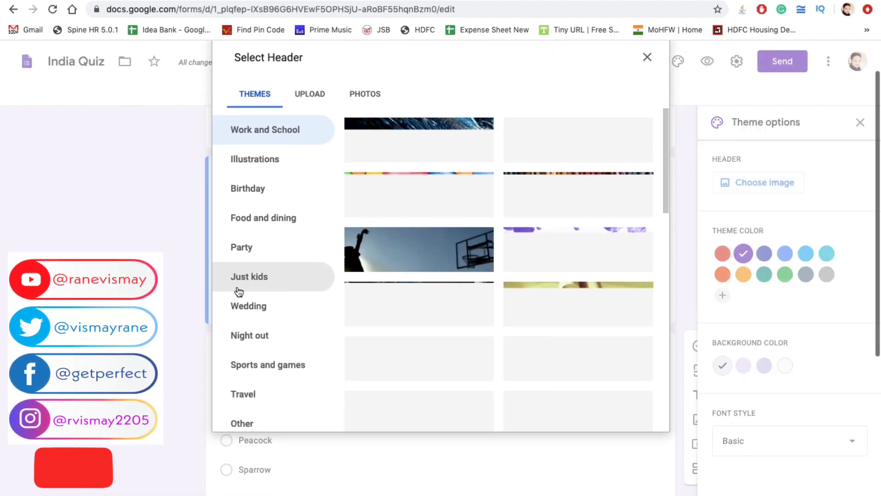
scroll(239, 292, "down", 2)
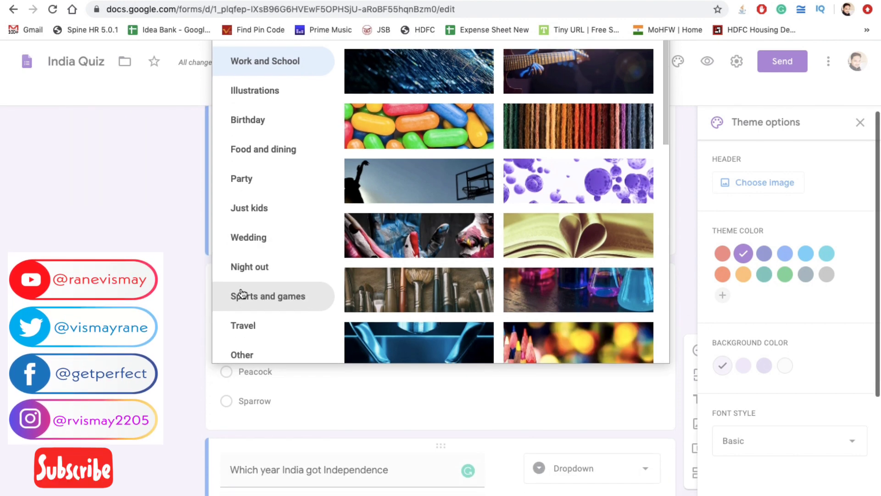
scroll(243, 293, "up", 1)
left_click(240, 369)
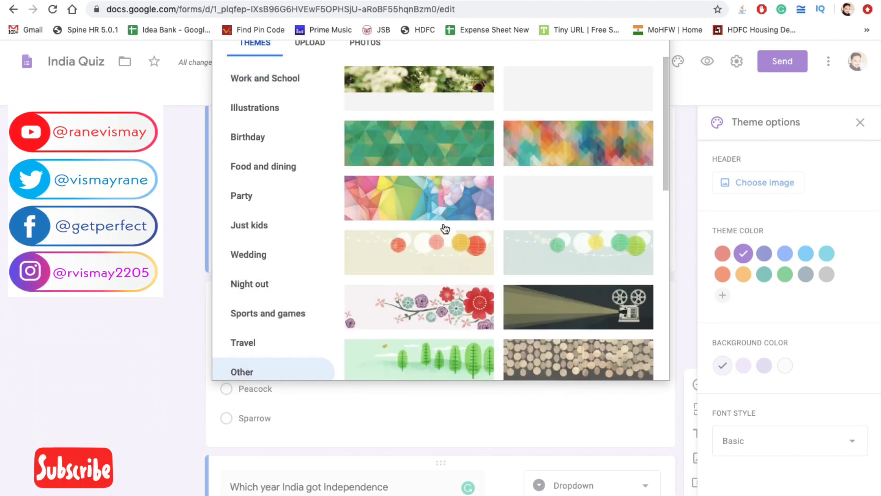
scroll(443, 229, "up", 1)
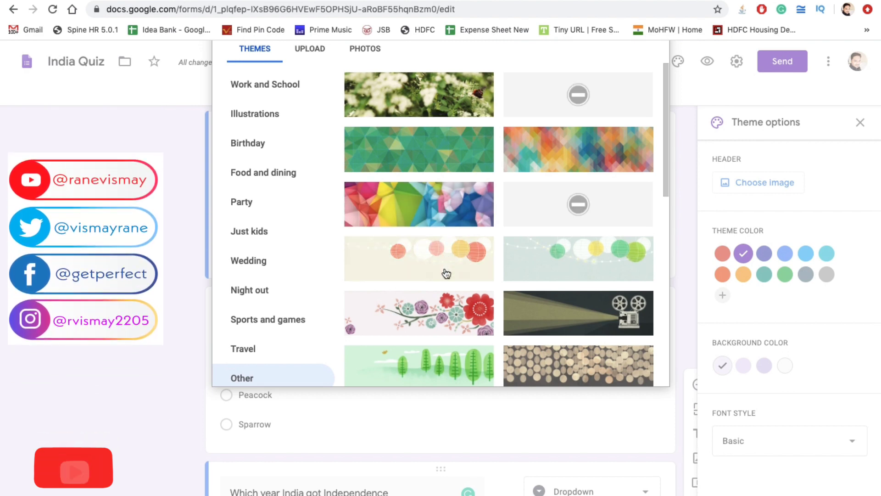
left_click(572, 156)
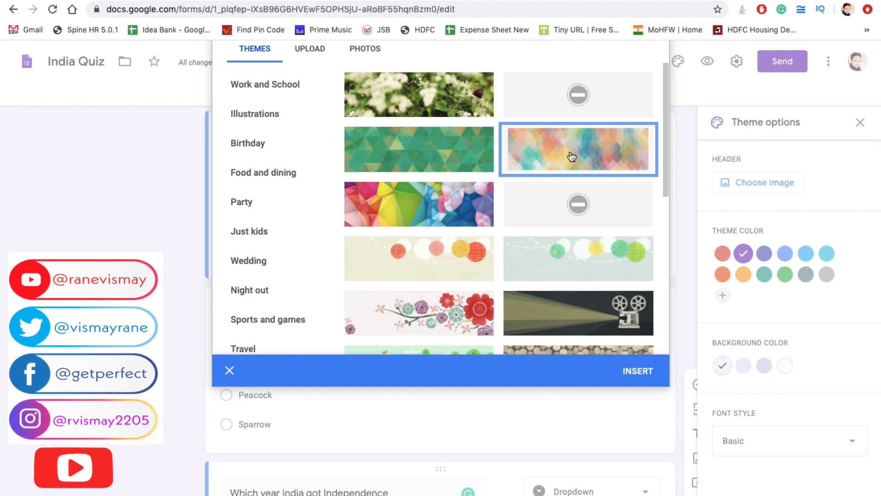
left_click(630, 370)
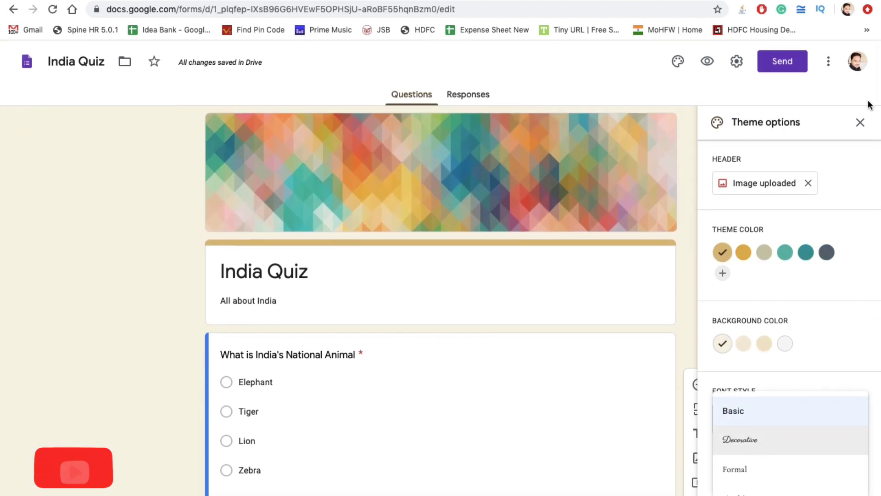
left_click(860, 125)
Step: Turn the form into a quiz in its settings so point values and auto-grading can be used
scroll(350, 412, "down", 10)
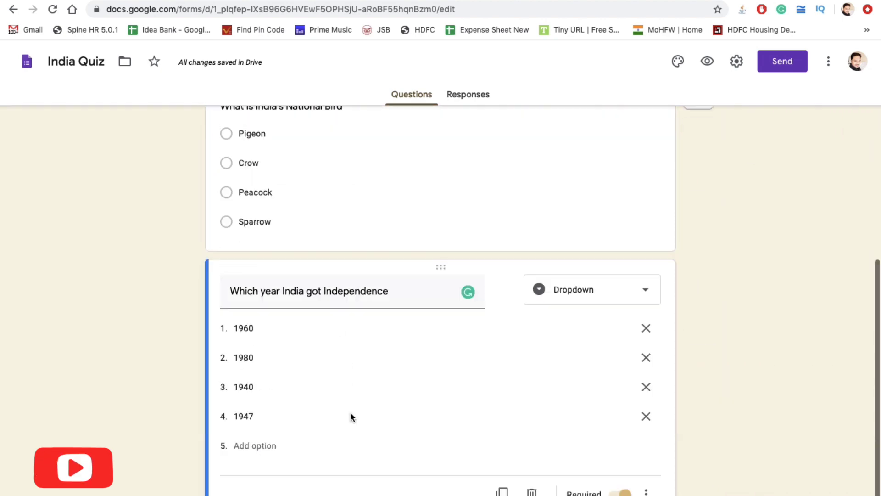
scroll(463, 345, "up", 12)
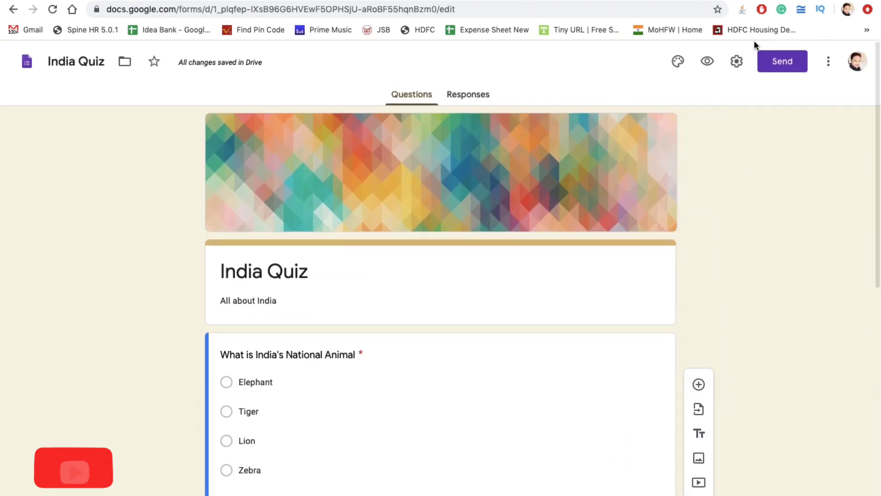
left_click(738, 63)
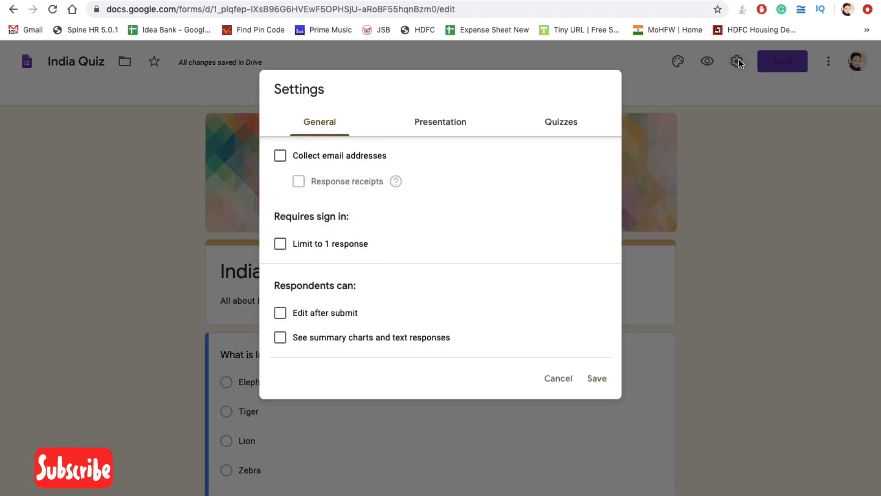
left_click(577, 126)
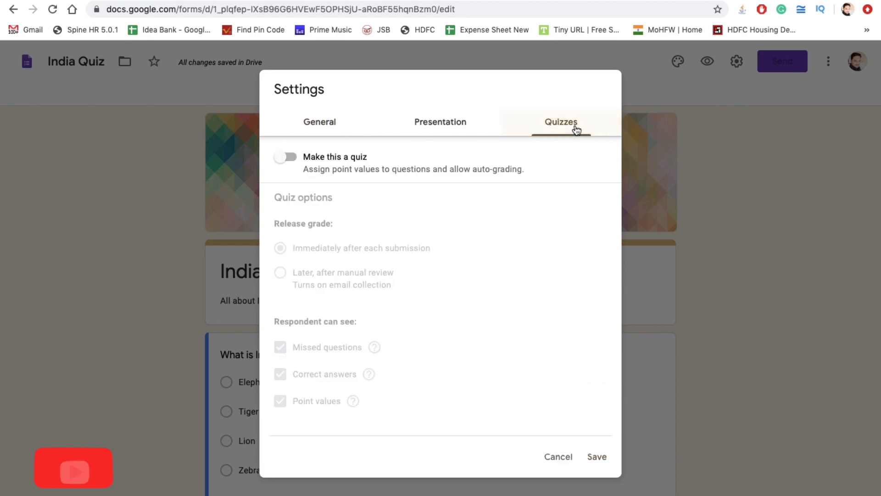
left_click(285, 164)
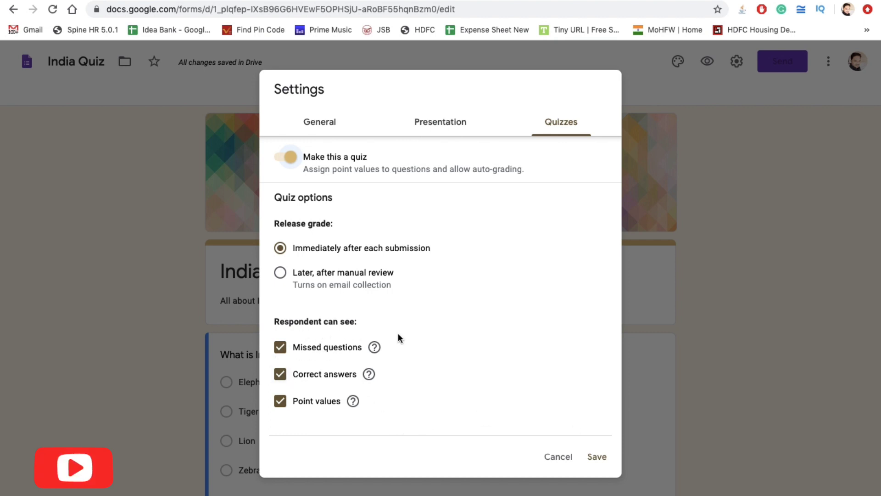
Step: Limit the form to 1 response per respondent in the general settings and save the settings
left_click(319, 130)
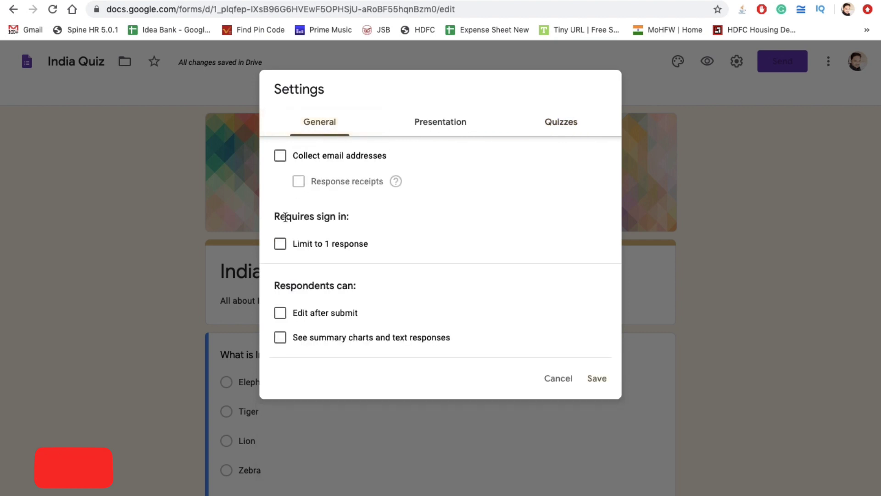
left_click(280, 245)
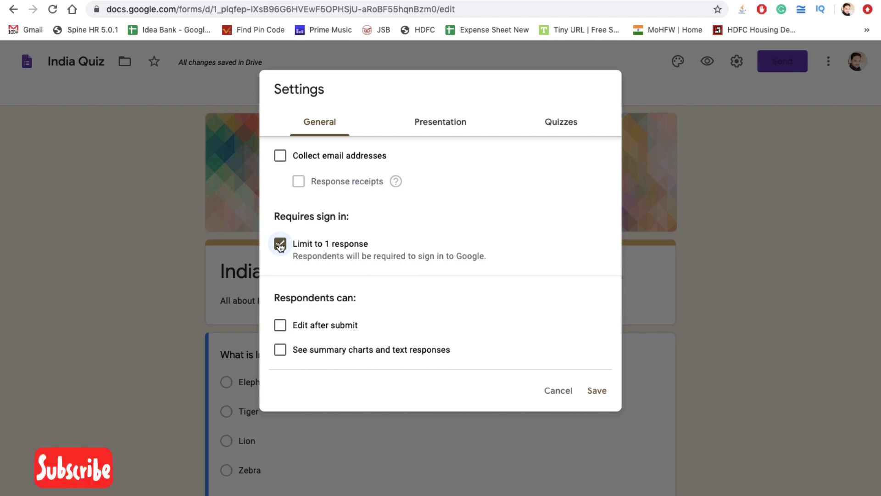
left_click(458, 130)
left_click(308, 135)
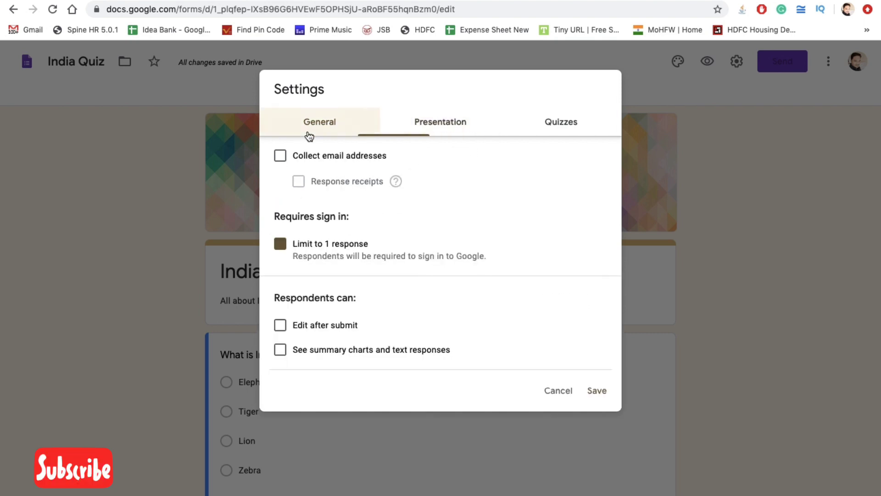
left_click(597, 390)
Step: Mark Lion as the correct answer to the National Animal question and set its value to 2 points
scroll(426, 381, "down", 5)
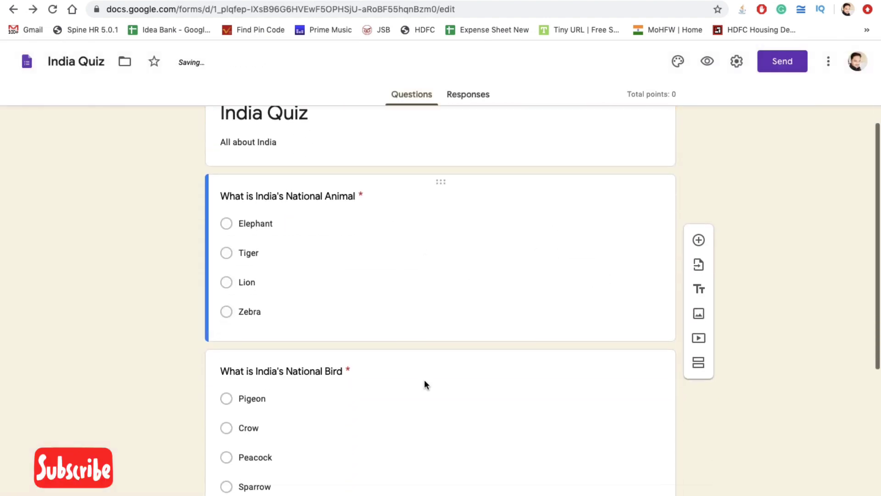
left_click(333, 270)
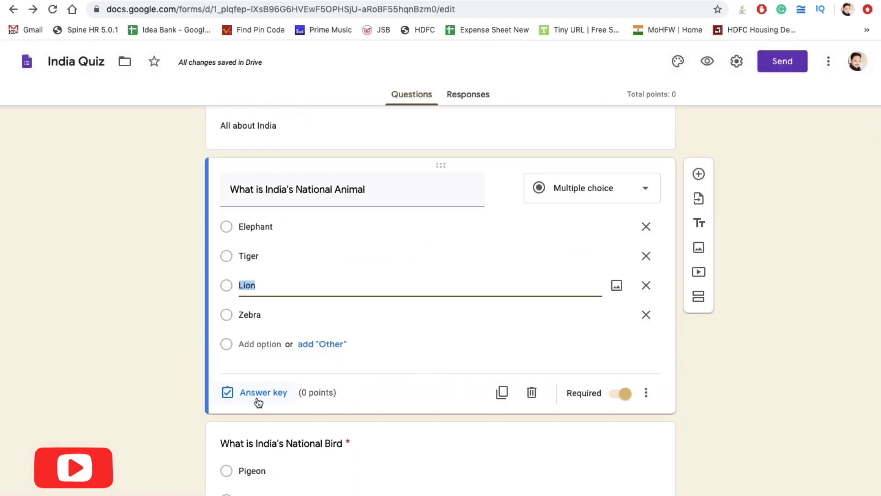
left_click(271, 393)
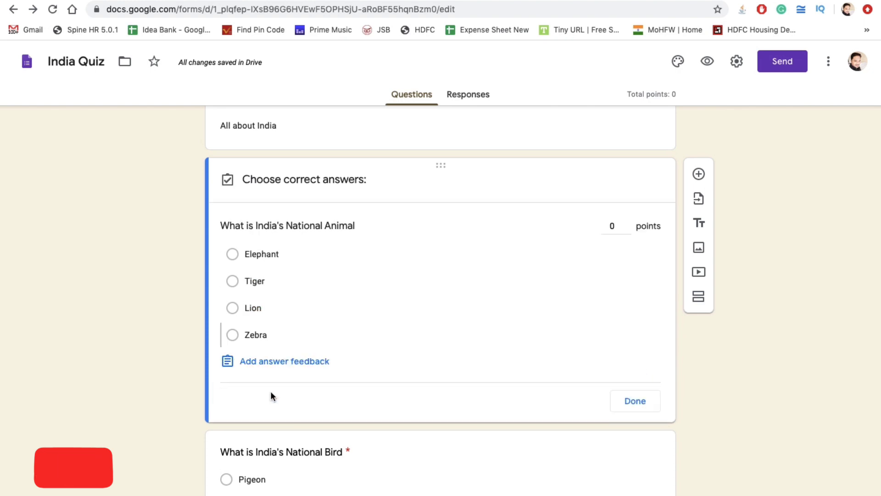
left_click(234, 309)
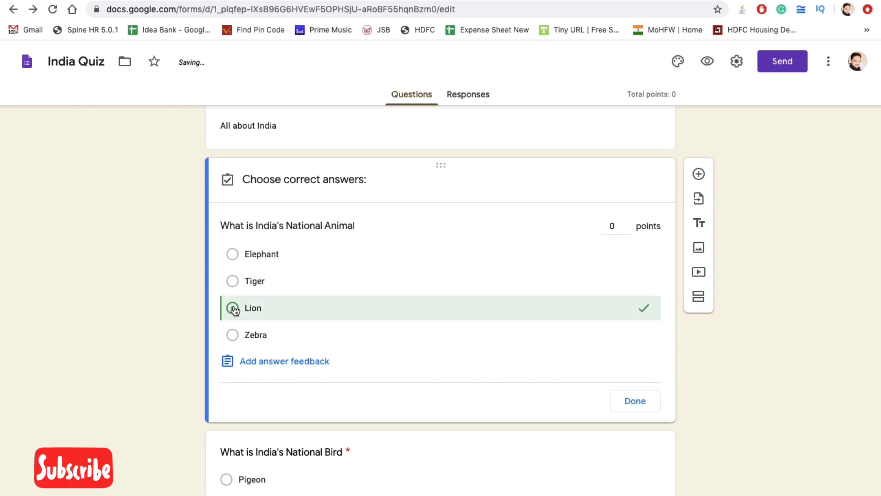
left_click(628, 223)
left_click(628, 223)
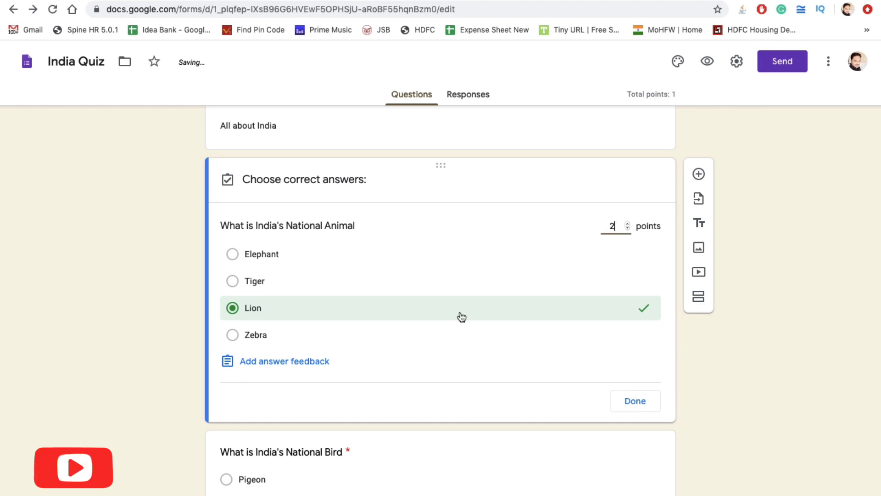
Step: Open the answer feedback for the National Animal question, cancel it without entering any, and finish the question's answer key
left_click(265, 365)
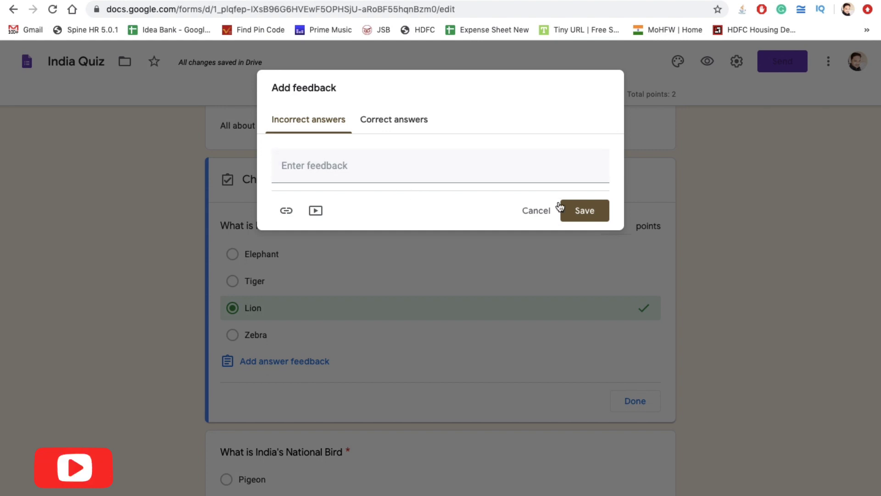
left_click(536, 211)
scroll(276, 394, "down", 5)
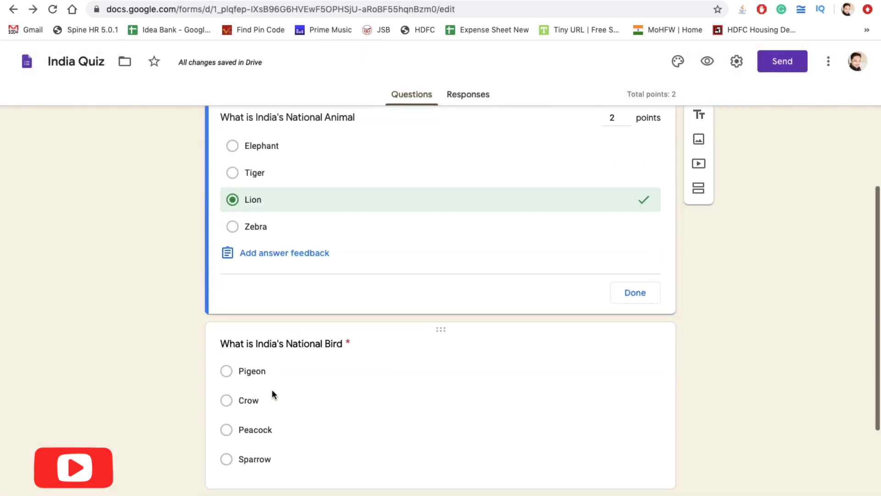
scroll(417, 329, "up", 1)
scroll(417, 329, "up", 3)
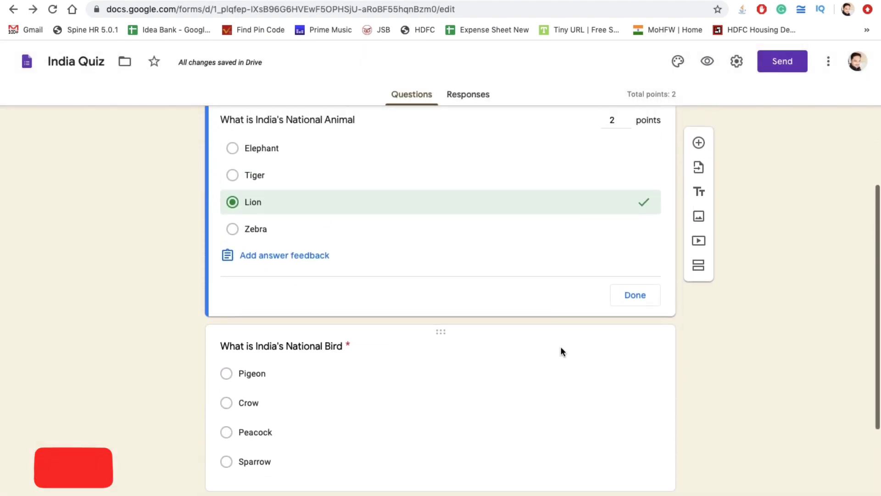
scroll(248, 264, "up", 1)
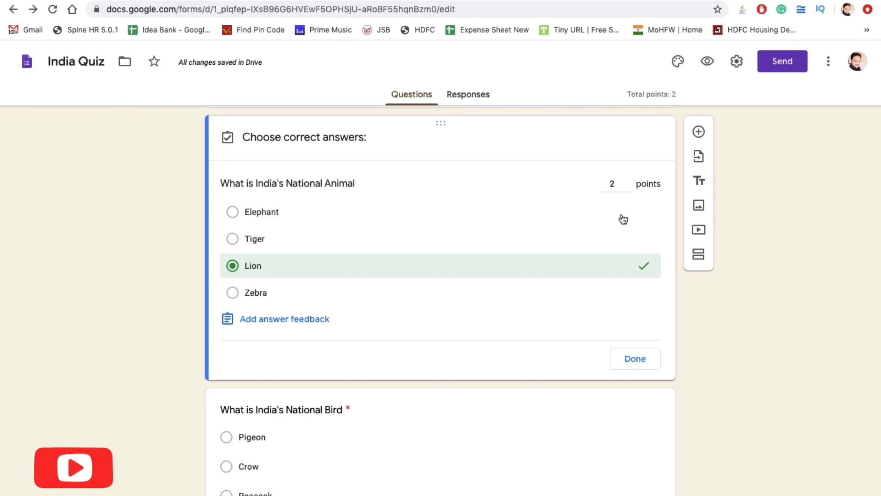
left_click(632, 367)
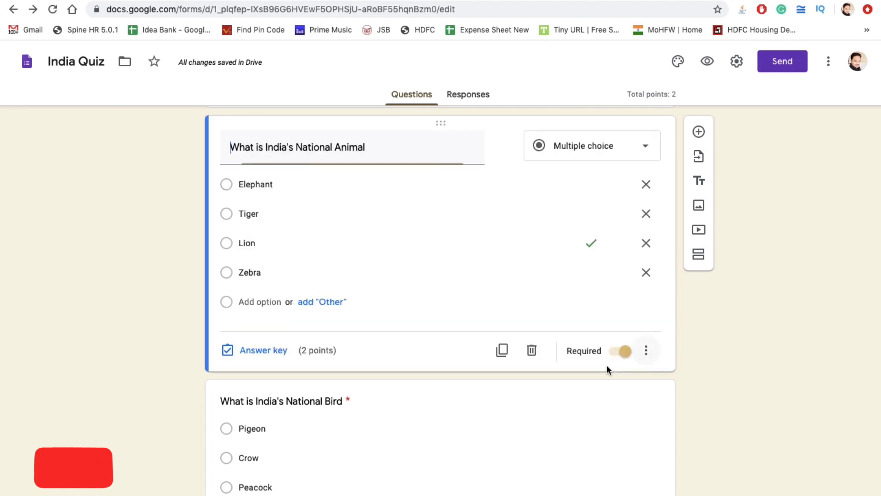
Step: Mark Peacock as the correct answer to the National Bird question, worth 2 points, and finish its answer key
scroll(347, 389, "down", 3)
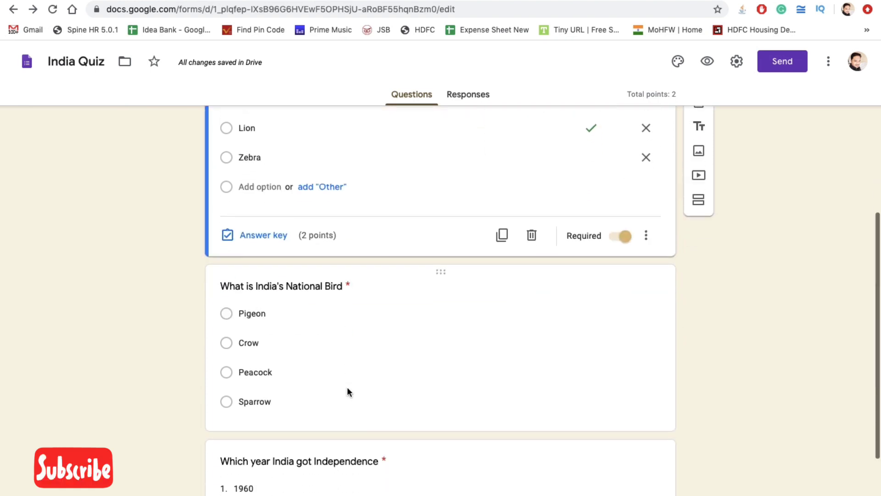
scroll(348, 388, "up", 2)
scroll(346, 387, "down", 4)
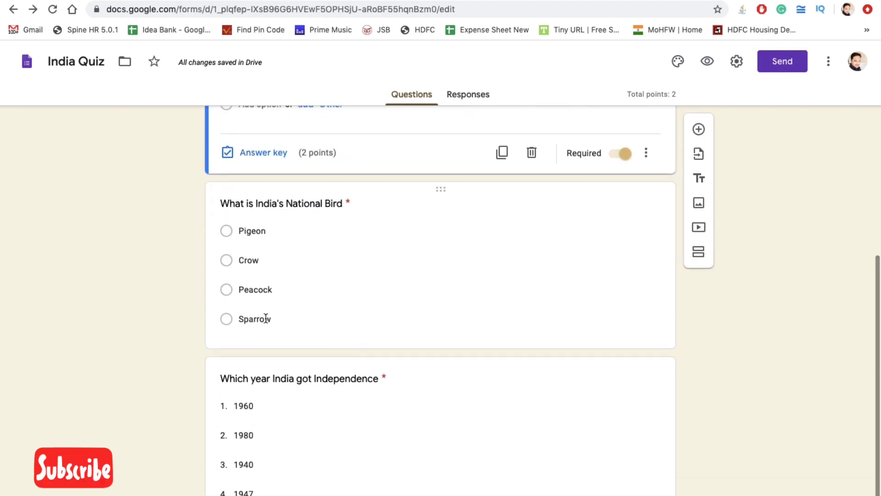
left_click(365, 246)
left_click(245, 334)
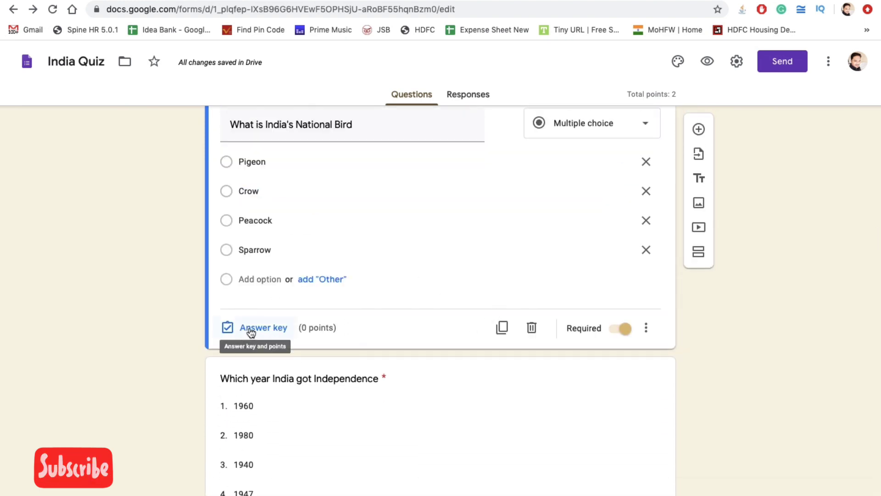
left_click(238, 246)
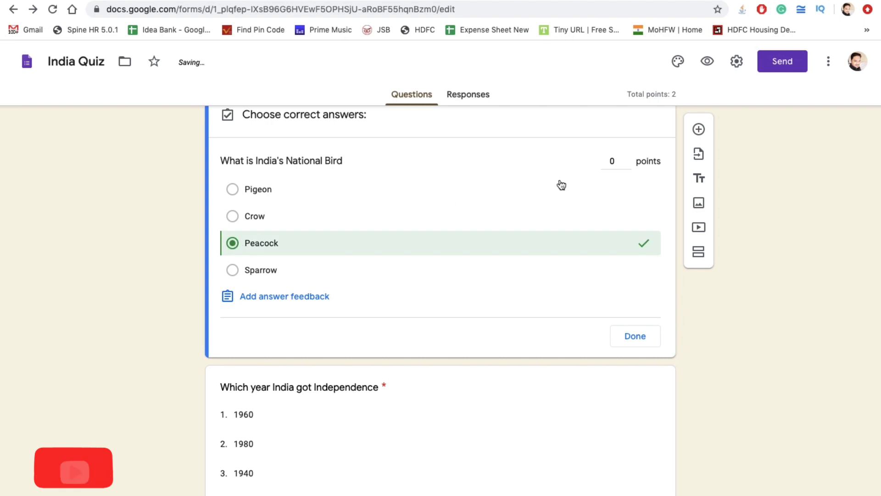
left_click(628, 159)
left_click(628, 158)
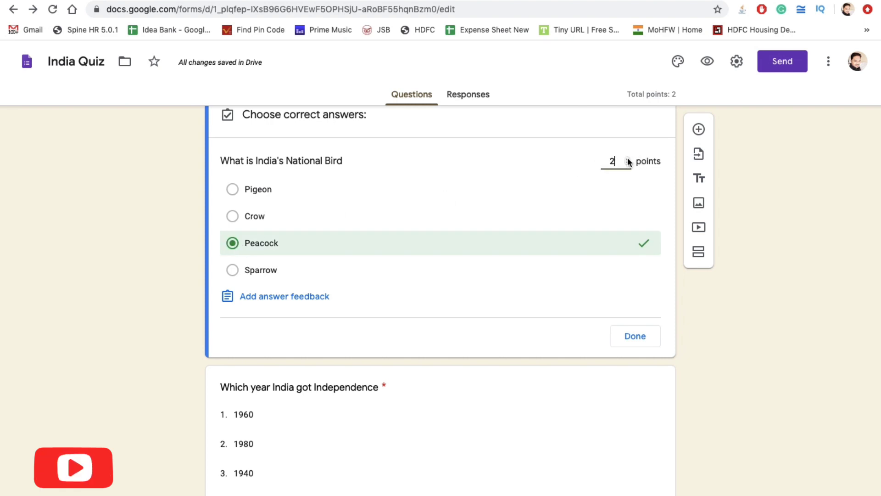
left_click(635, 336)
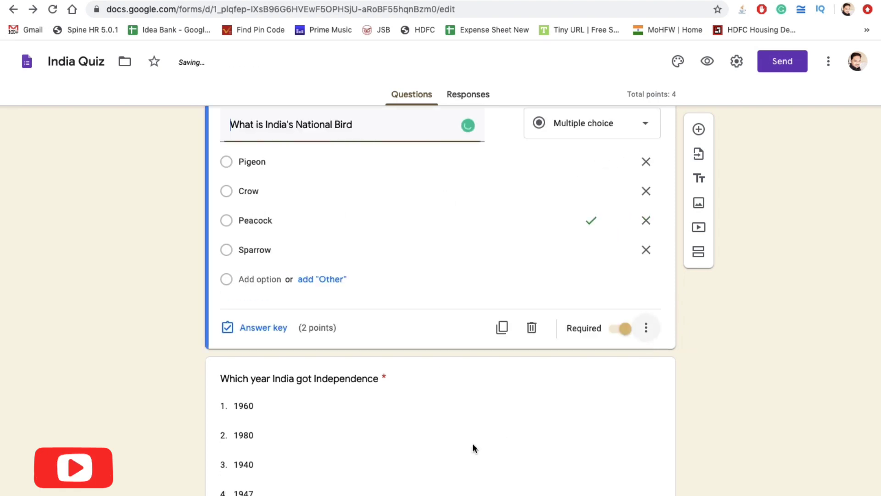
Step: Mark 1947 as the correct answer to the Independence question, worth 2 points, and finish its answer key
scroll(472, 449, "down", 2)
left_click(343, 452)
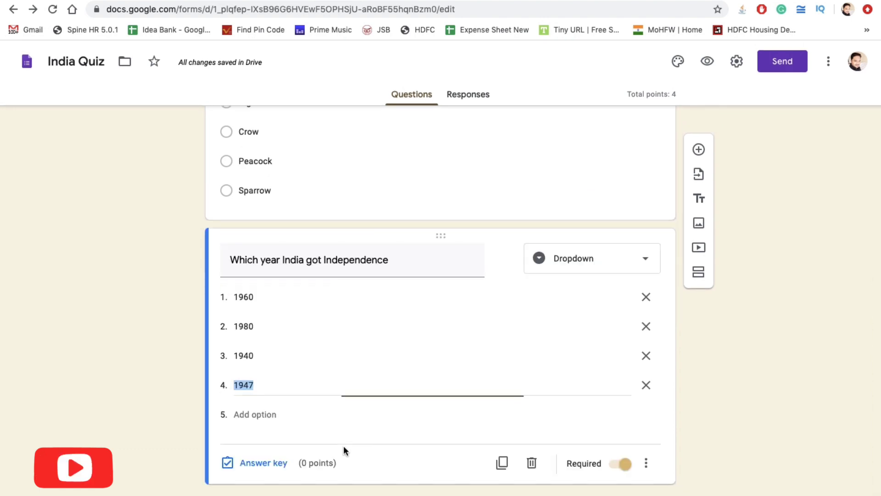
left_click(259, 463)
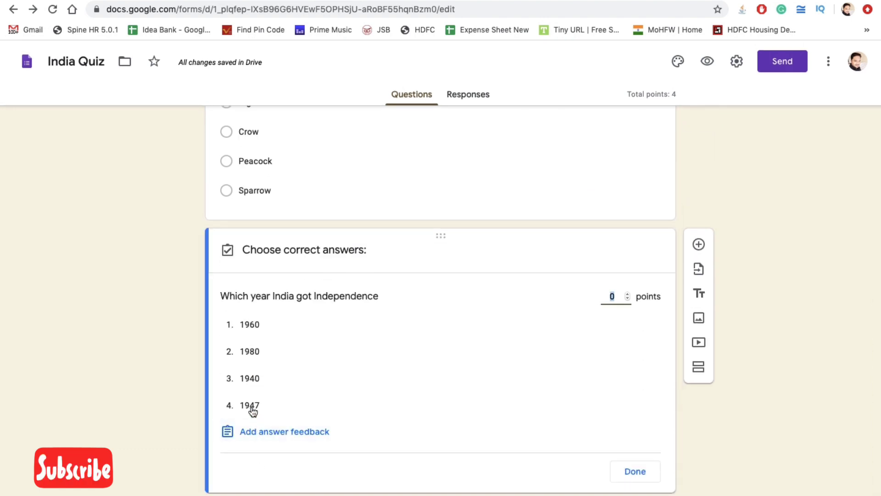
left_click(252, 410)
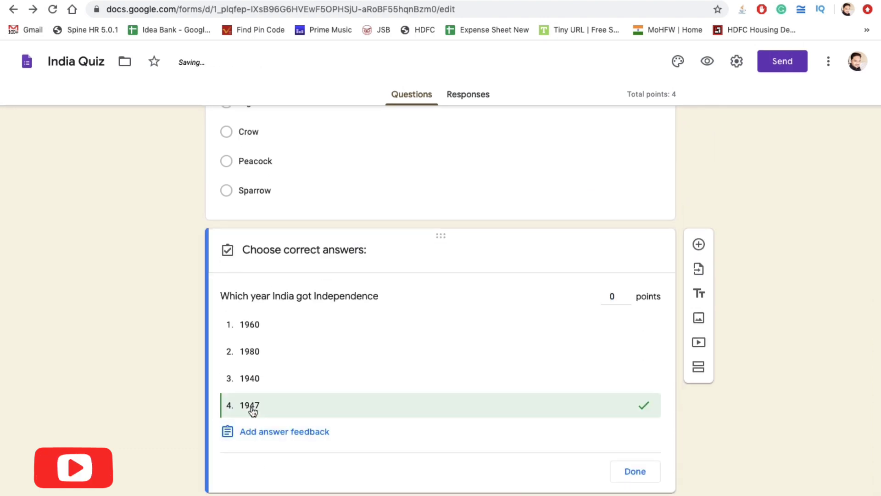
left_click(628, 295)
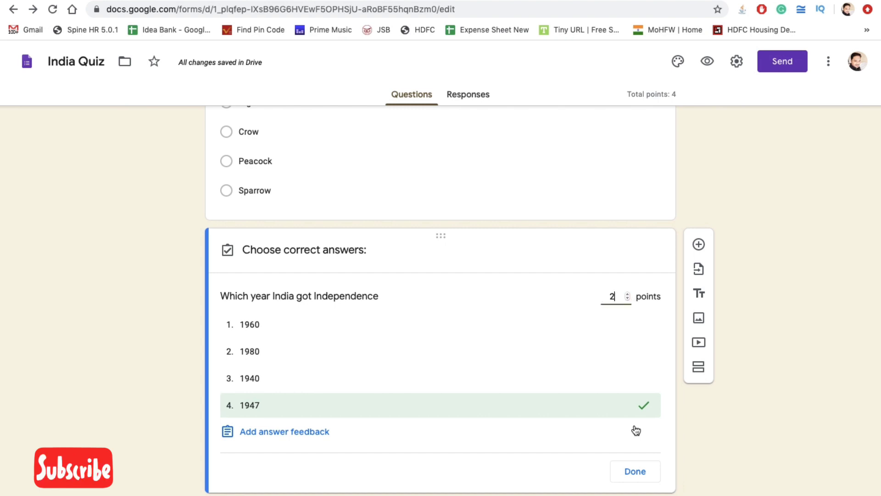
left_click(639, 474)
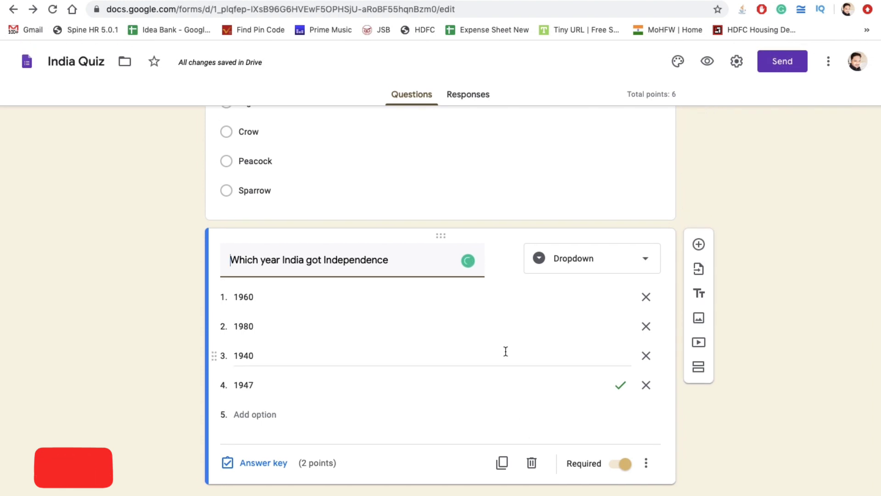
Step: Review the questions of the India Quiz form and open its preview as respondents see it
scroll(505, 350, "up", 10)
scroll(505, 352, "down", 10)
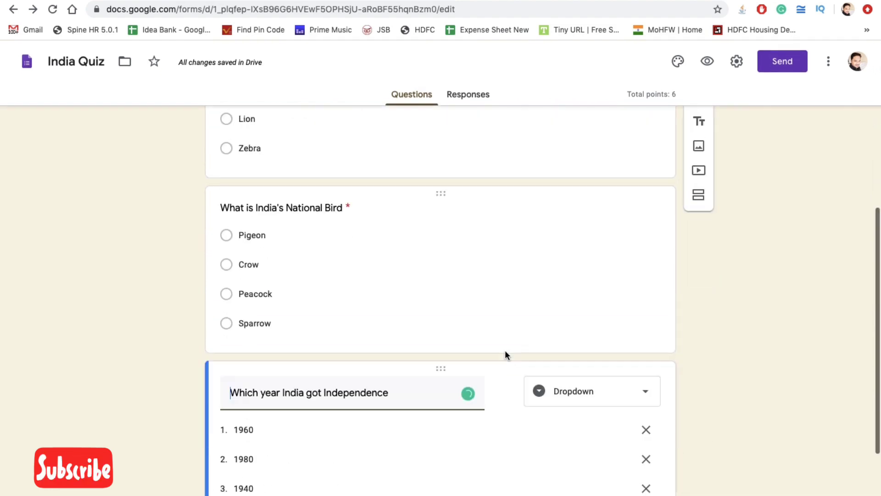
scroll(505, 352, "up", 10)
scroll(505, 354, "down", 10)
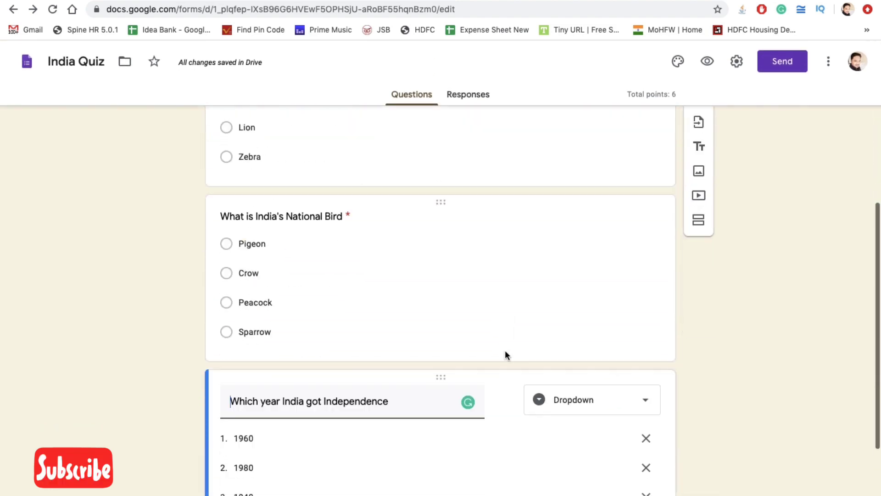
scroll(505, 354, "up", 10)
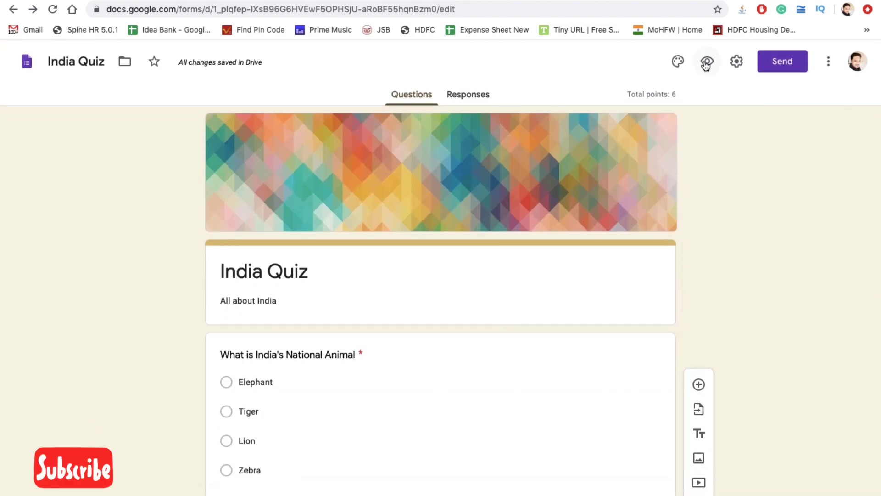
left_click(706, 63)
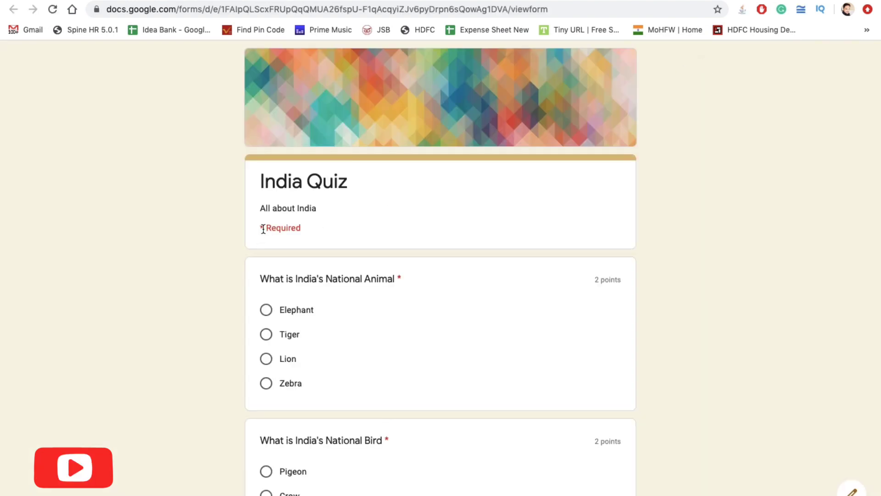
Step: Answer the quiz preview with Tiger as the National Animal and Pigeon as the National Bird
scroll(283, 324, "down", 2)
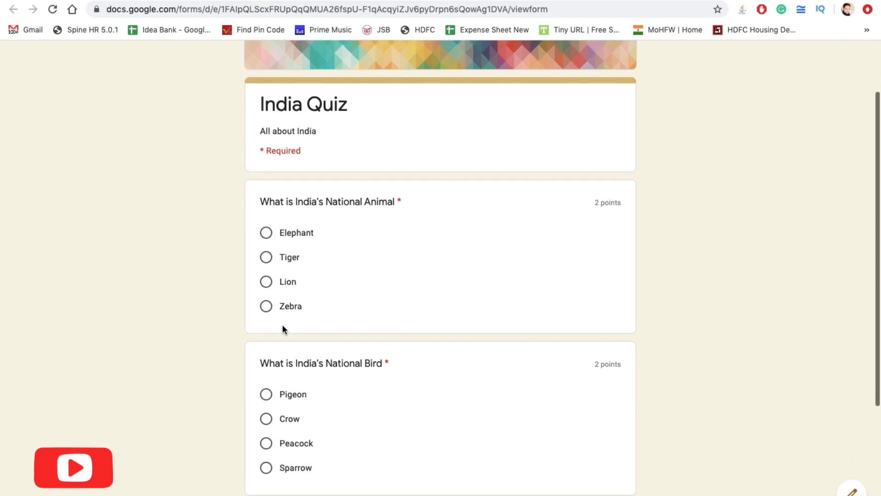
left_click(266, 256)
scroll(277, 293, "down", 2)
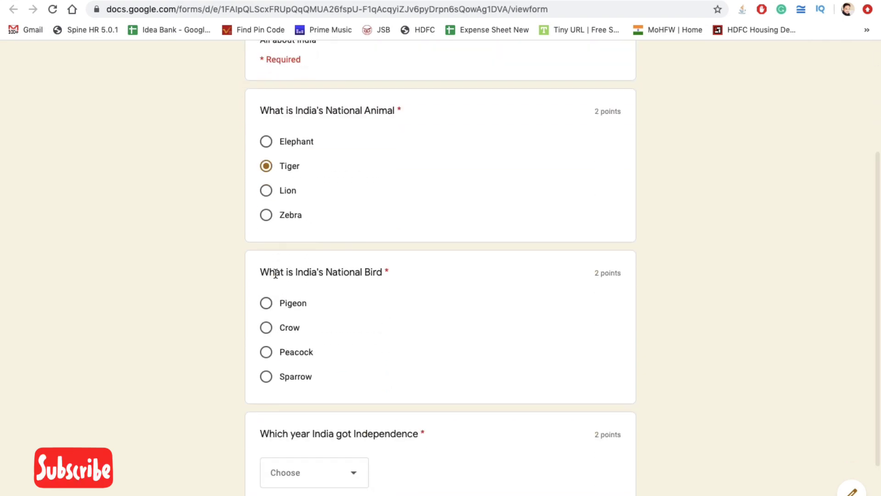
scroll(273, 280, "down", 1)
left_click(268, 276)
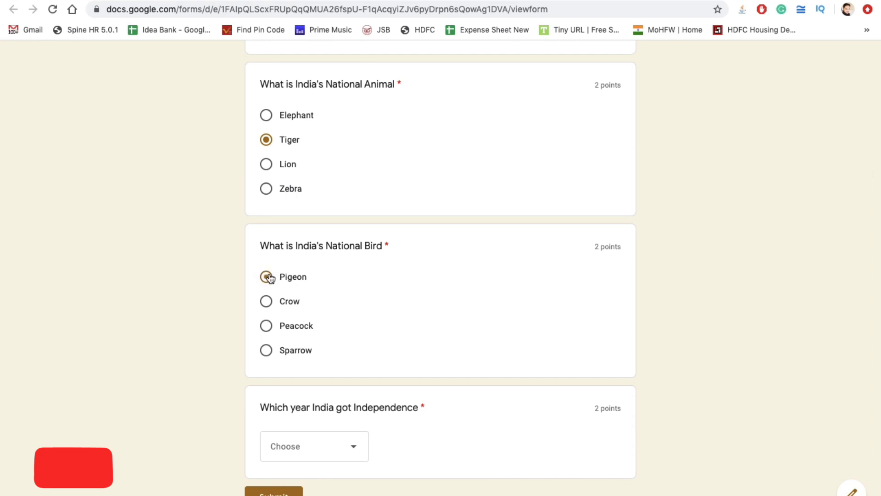
Step: Choose 1947 as the year India got Independence and submit the quiz response
left_click(315, 456)
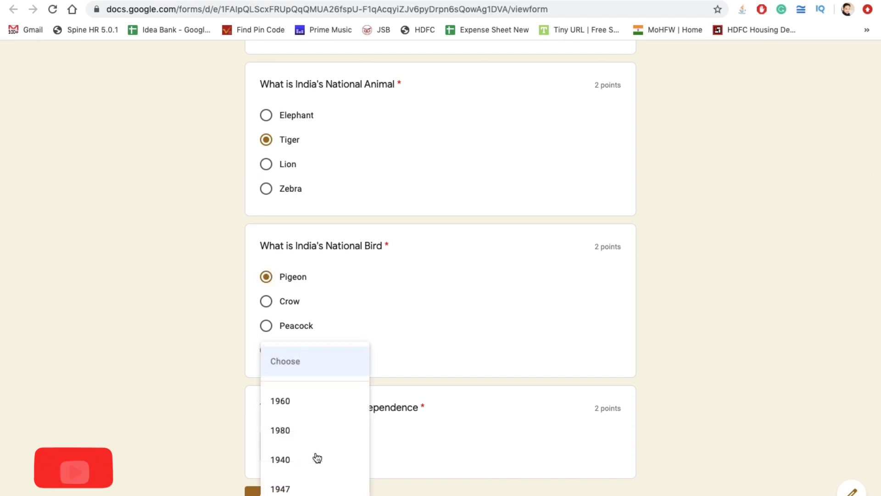
left_click(285, 488)
scroll(382, 442, "down", 2)
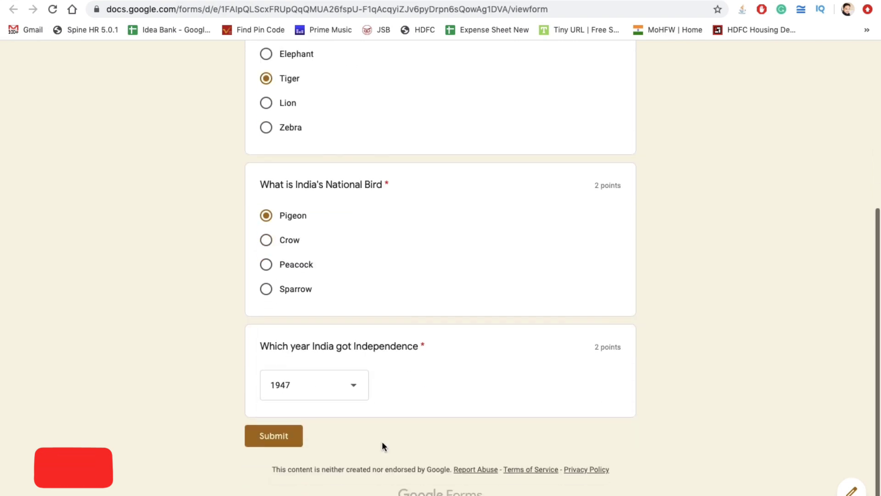
left_click(281, 447)
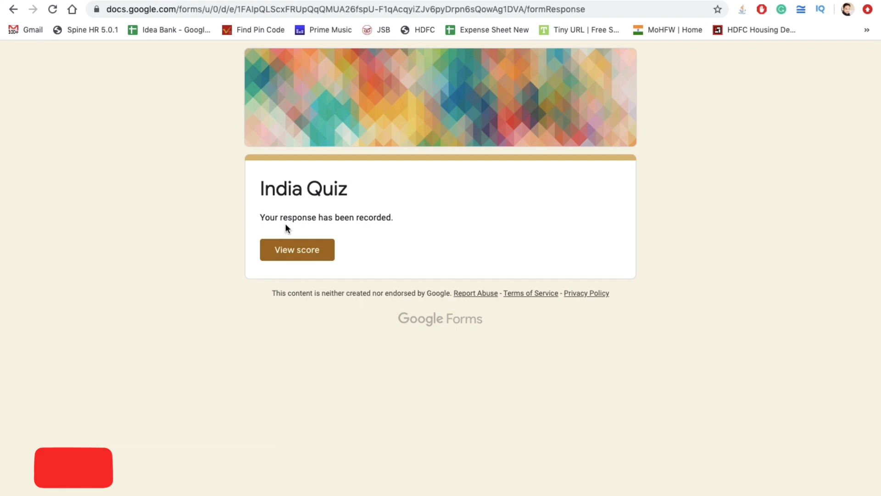
Step: View the submitted quiz's score and examine the marking and correct answer of each question
left_click(295, 263)
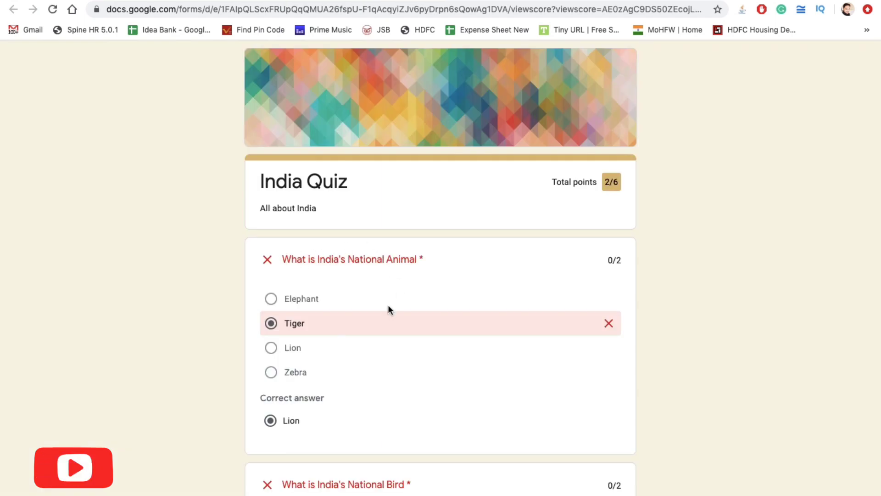
scroll(291, 426, "down", 3)
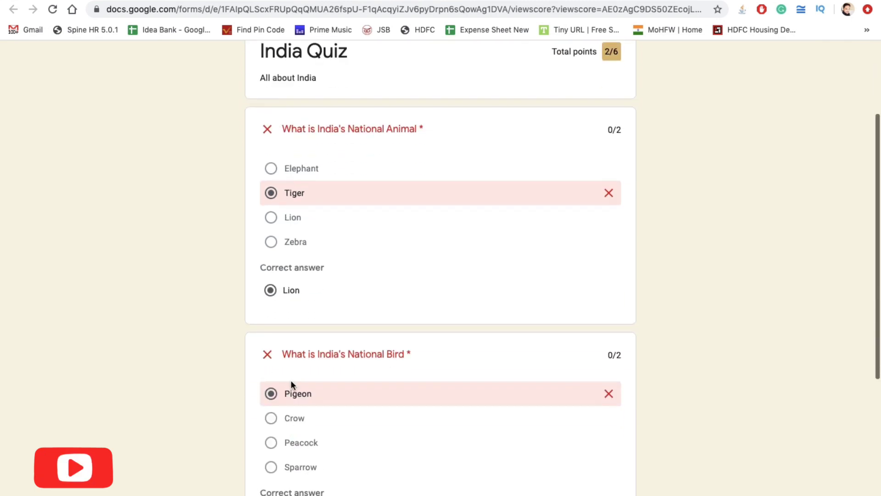
scroll(368, 390, "down", 3)
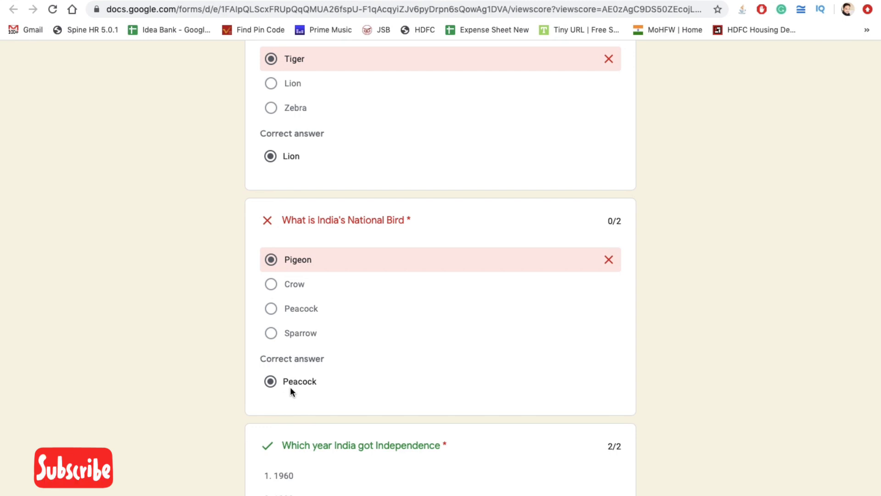
scroll(292, 388, "down", 3)
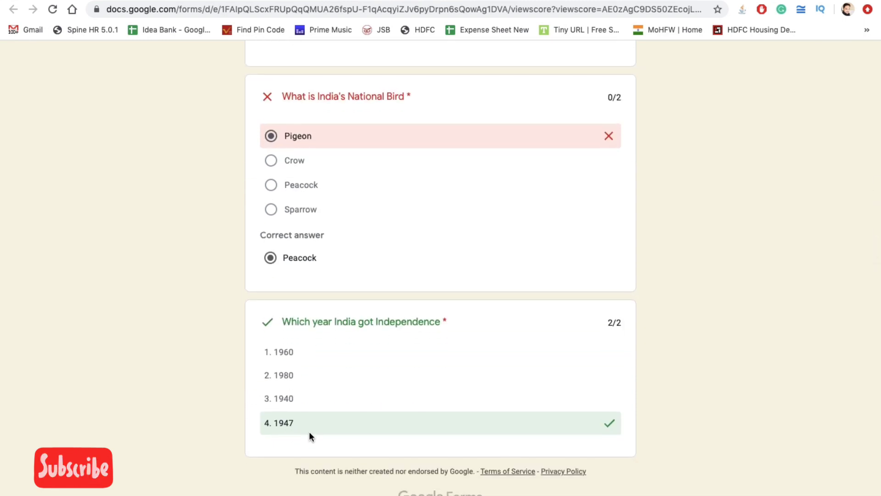
scroll(310, 432, "up", 5)
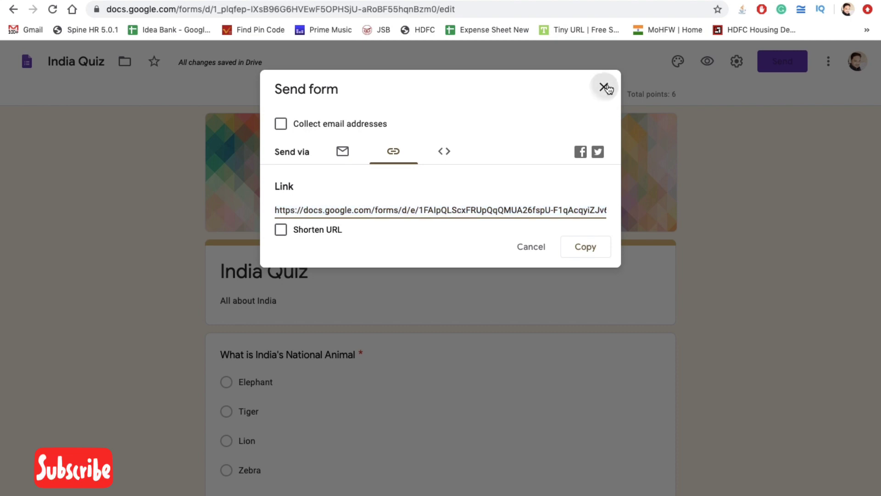
Step: Return to the form editor, look through the email, link and embed HTML sending options, and close them without sending
left_click(606, 88)
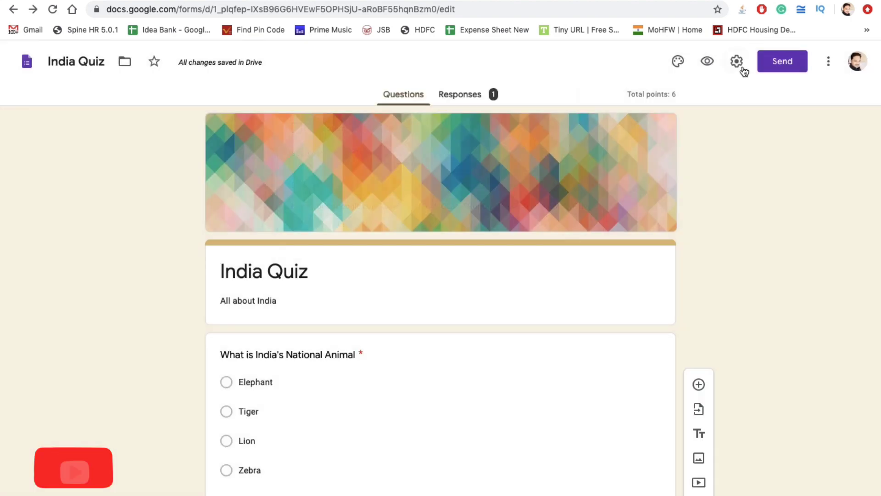
left_click(761, 66)
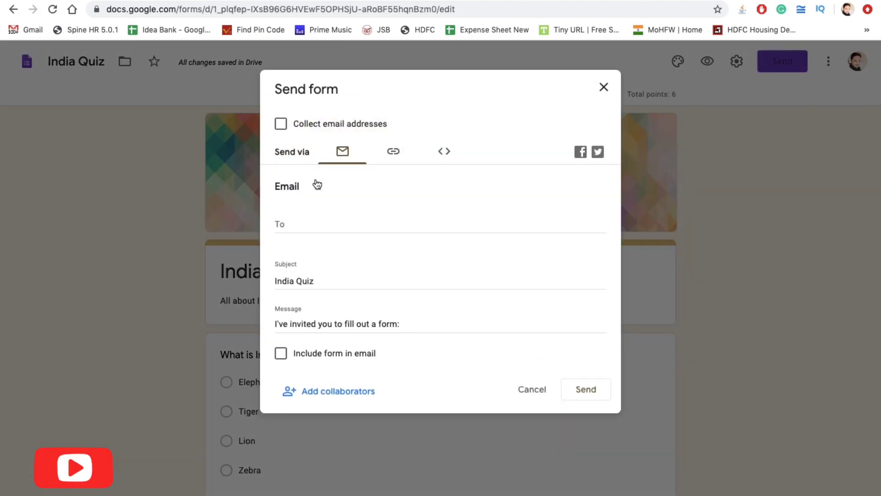
left_click(281, 221)
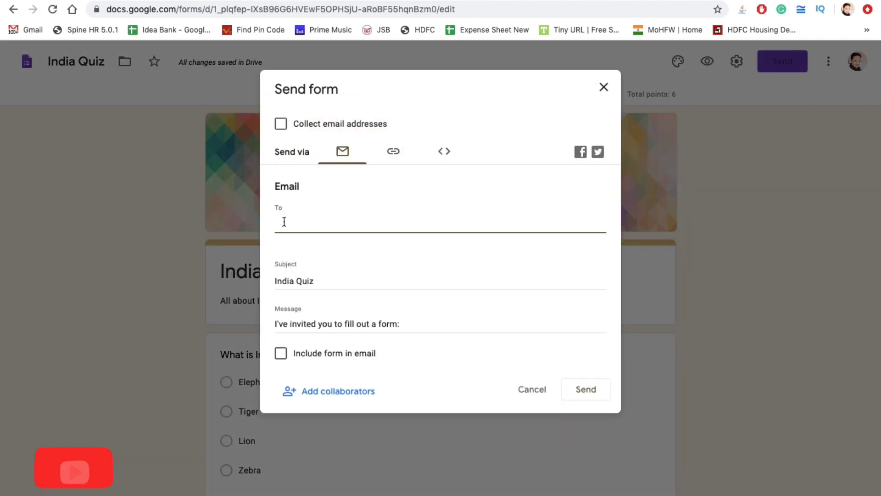
left_click(391, 151)
left_click(452, 156)
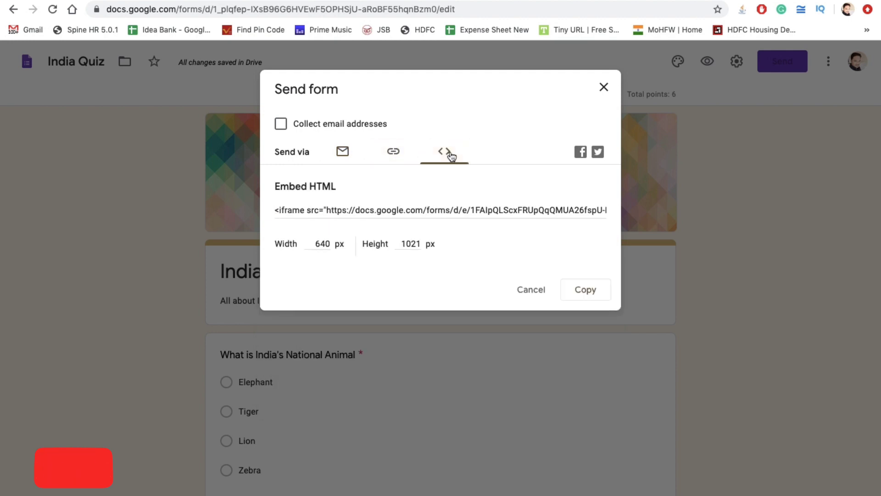
left_click(601, 92)
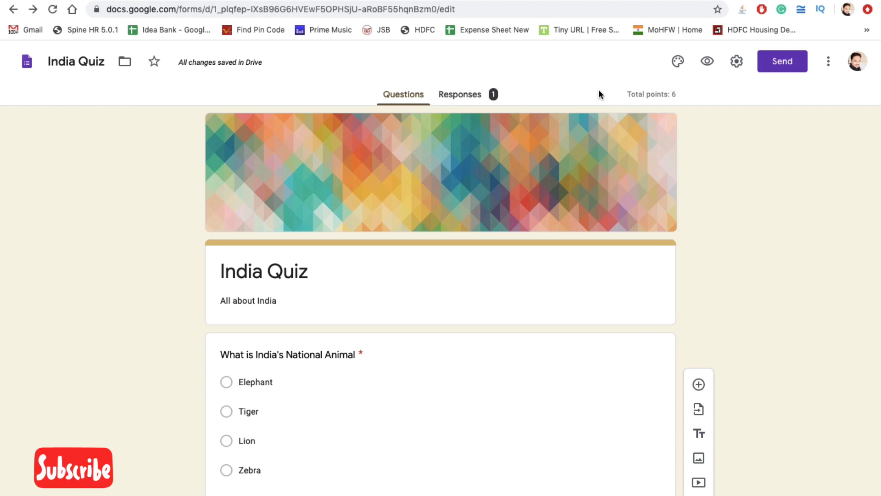
Step: Open the summary of responses collected by the India Quiz
left_click(456, 98)
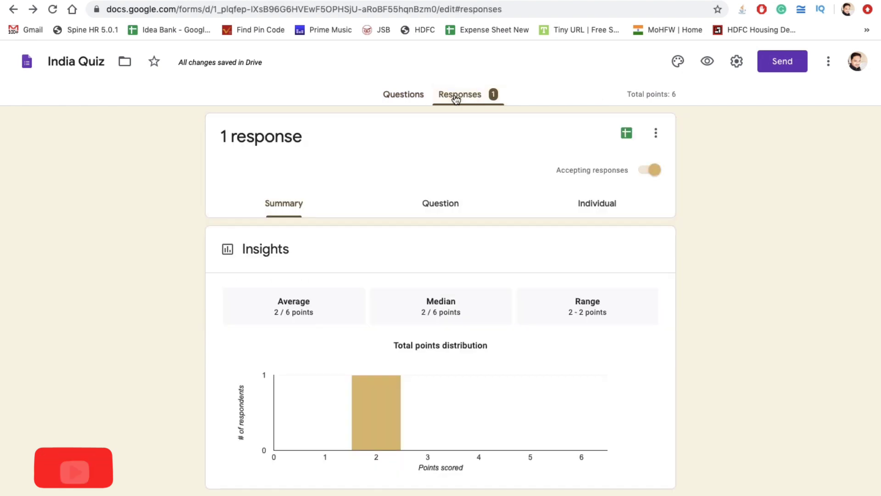